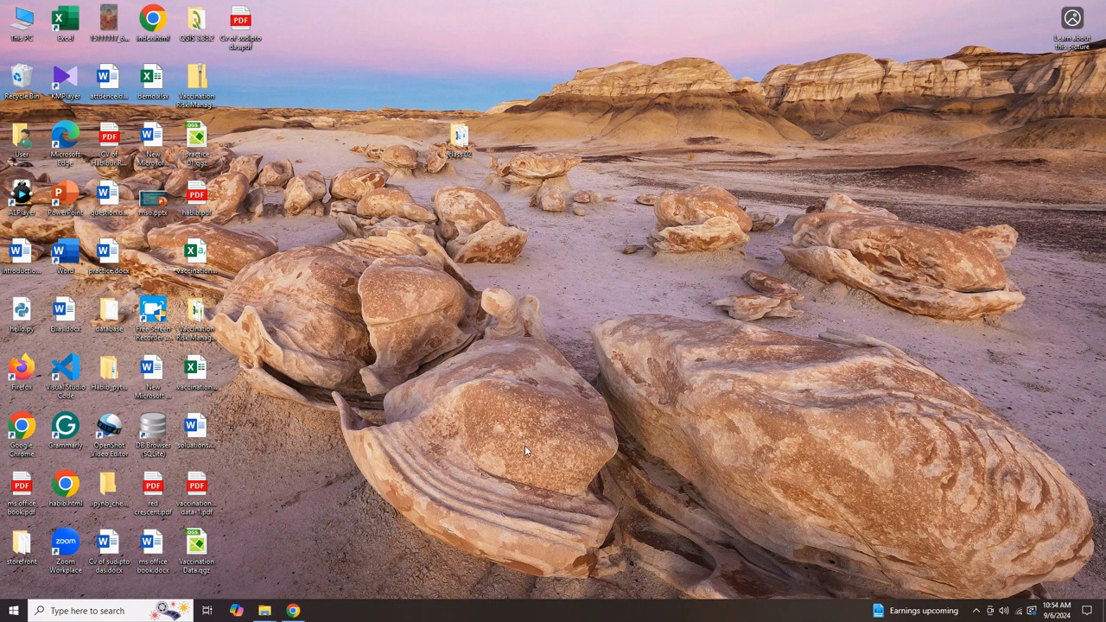
Open the workbook practice.xlsx from the class 02 folder on the desktop.
double_click(462, 136)
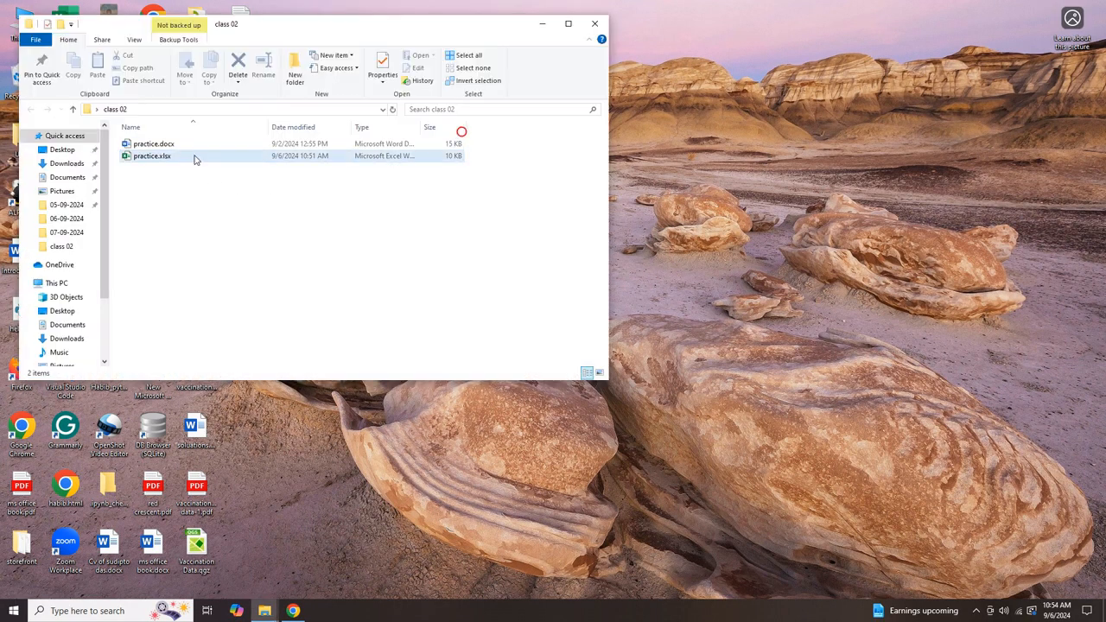
double_click(195, 159)
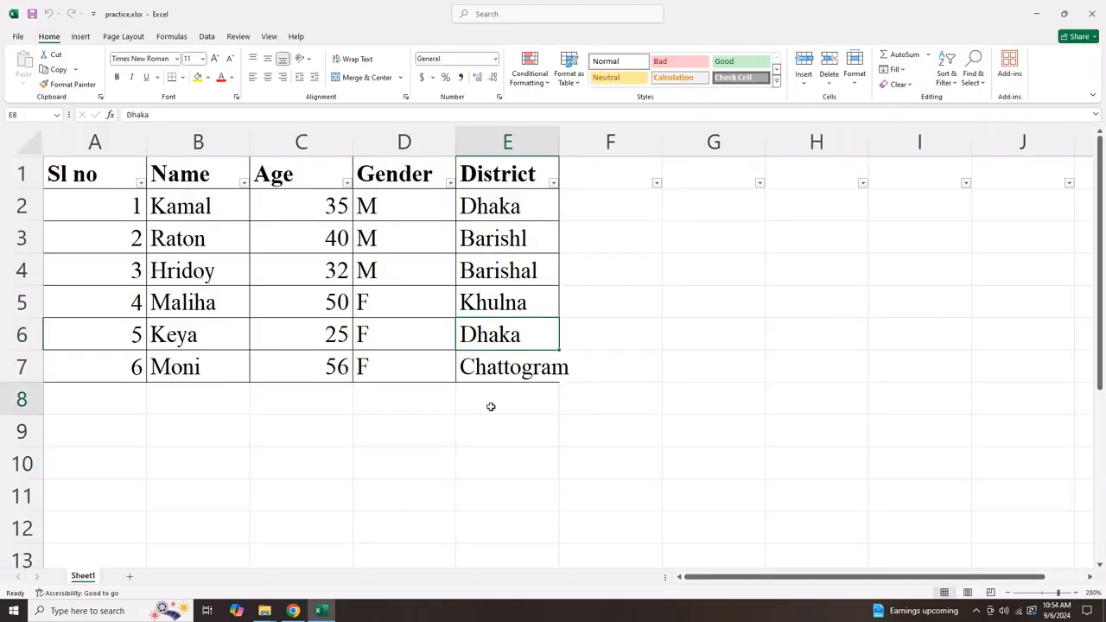
left_click(490, 407)
left_click(386, 372)
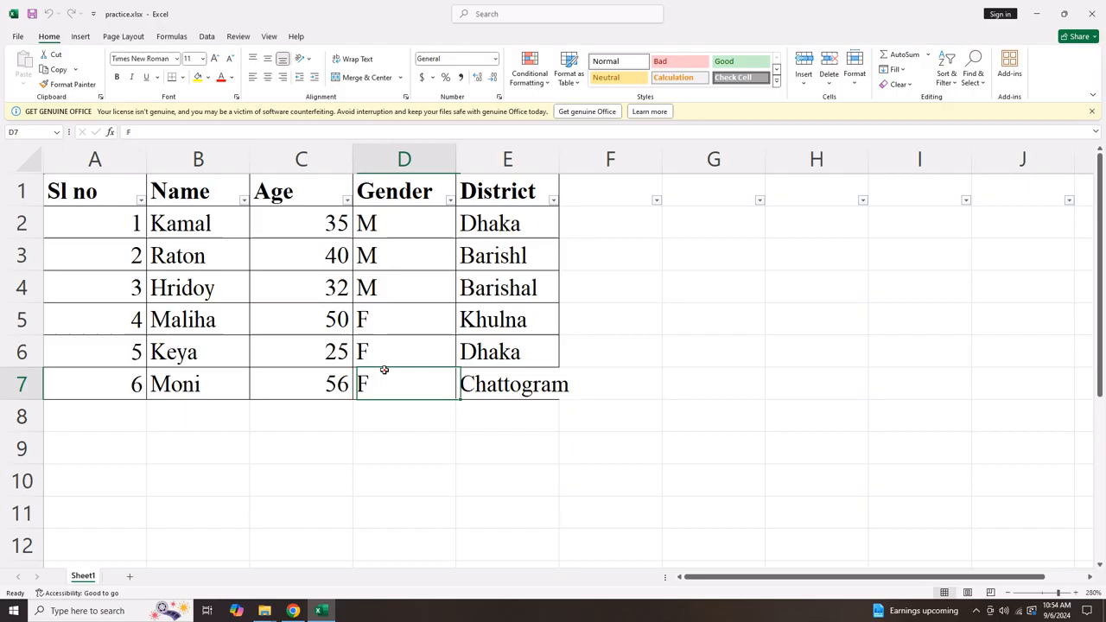
left_click(319, 296)
left_click(384, 232)
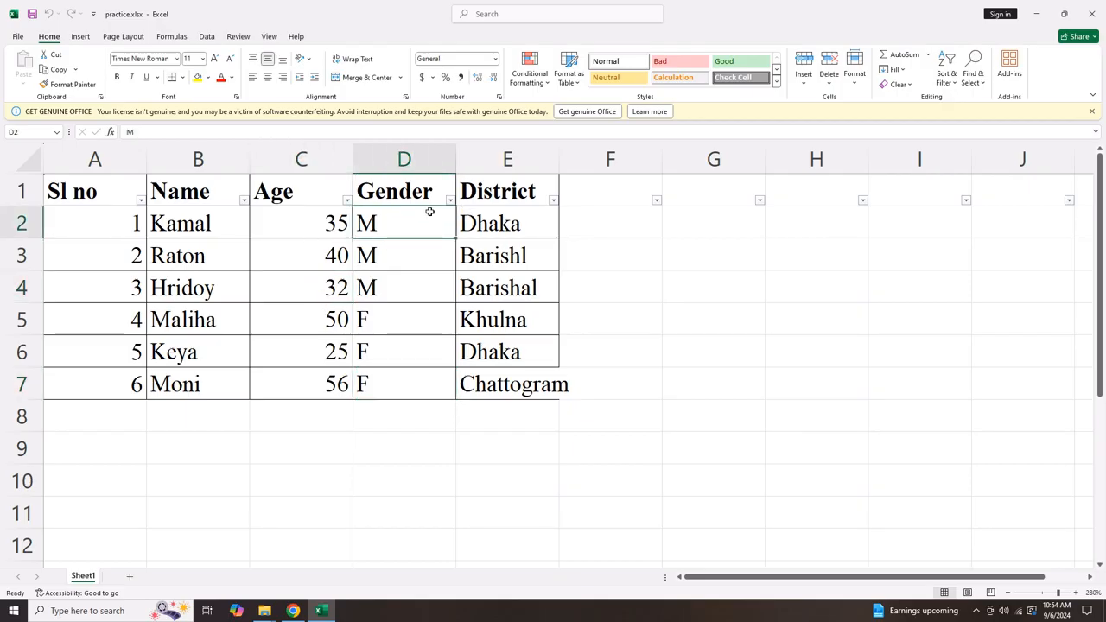
Remove the filter from header row 1 of Sheet1.
left_click(24, 190)
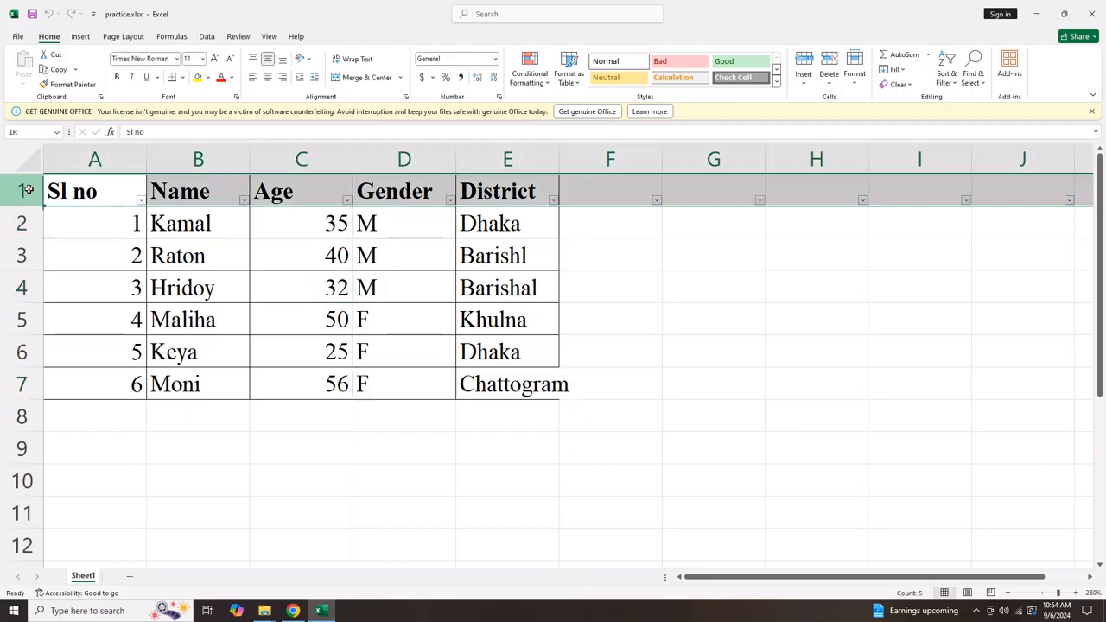
left_click(946, 80)
left_click(965, 147)
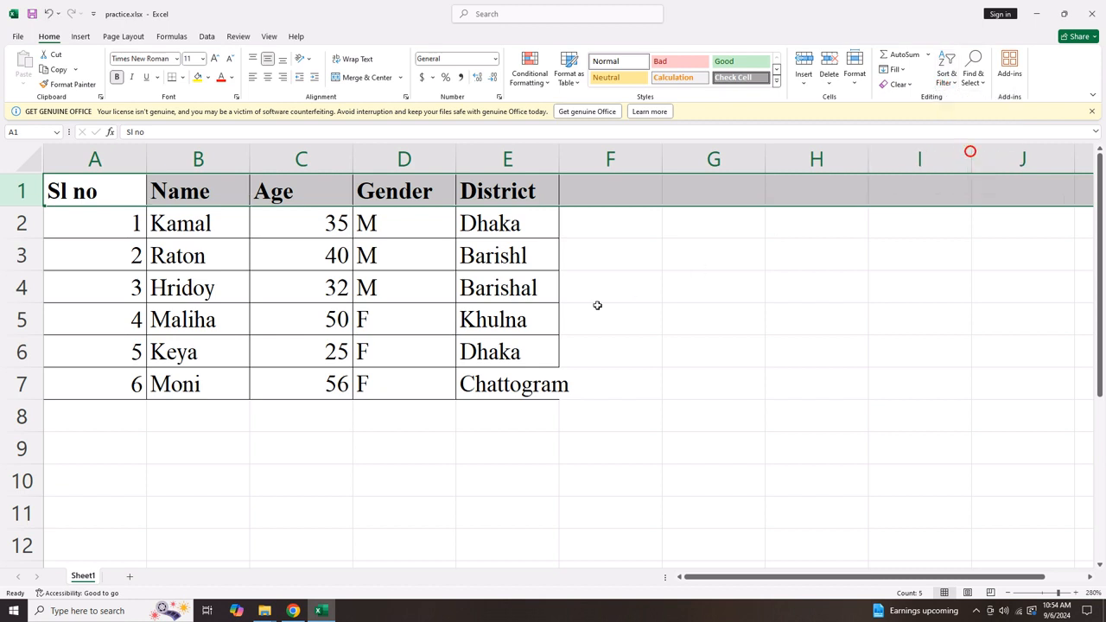
left_click(563, 313)
left_click(520, 247)
left_click(522, 225)
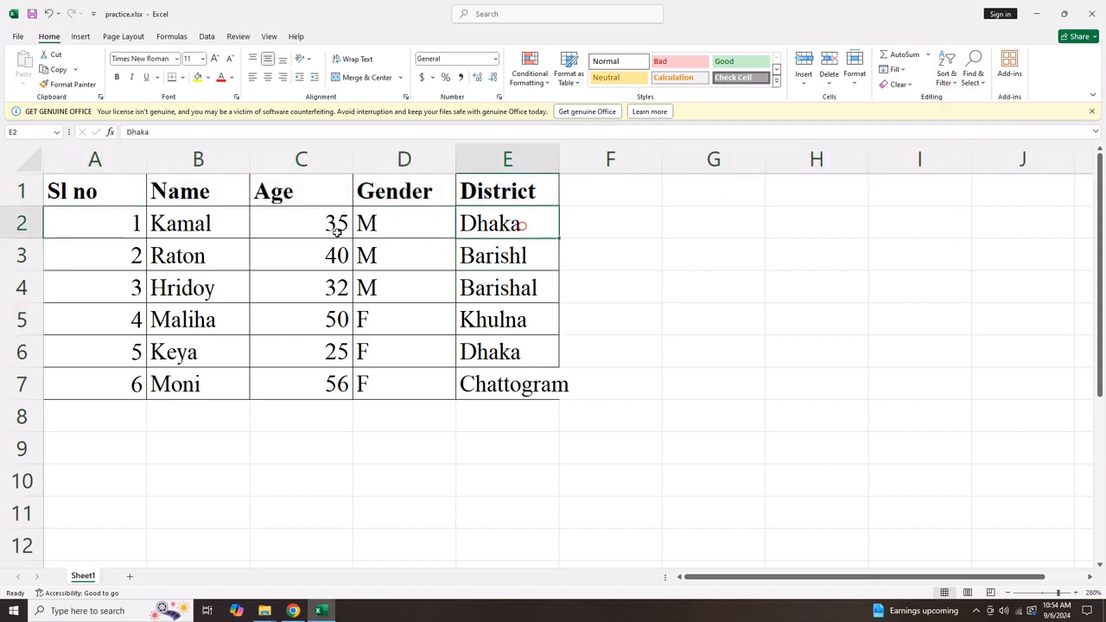
left_click(337, 231)
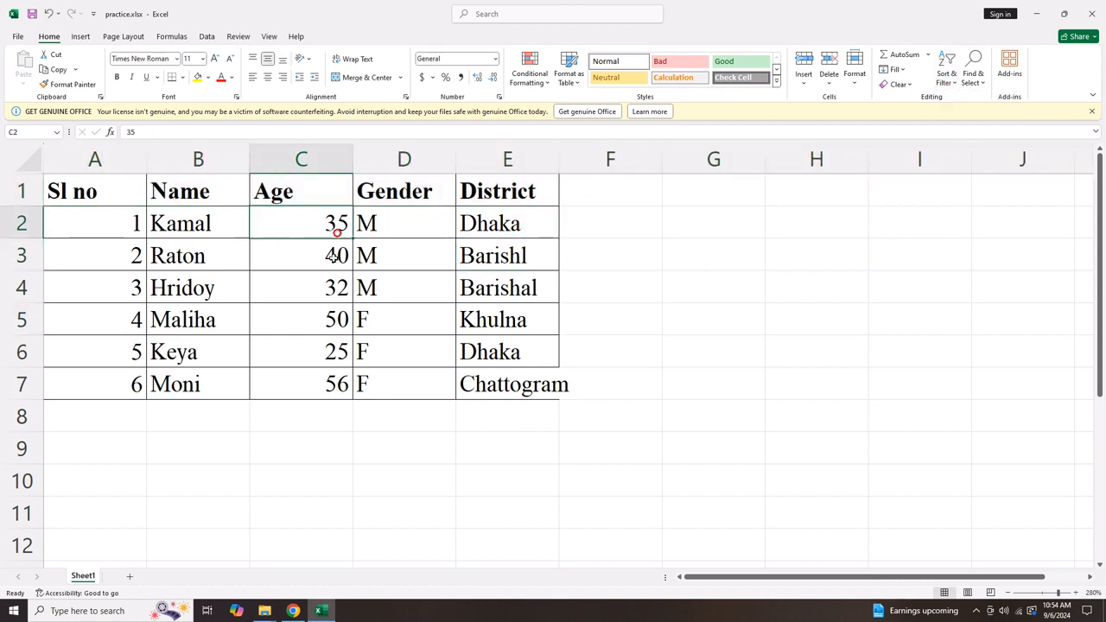
left_click(334, 384)
left_click(325, 226)
left_click(605, 225)
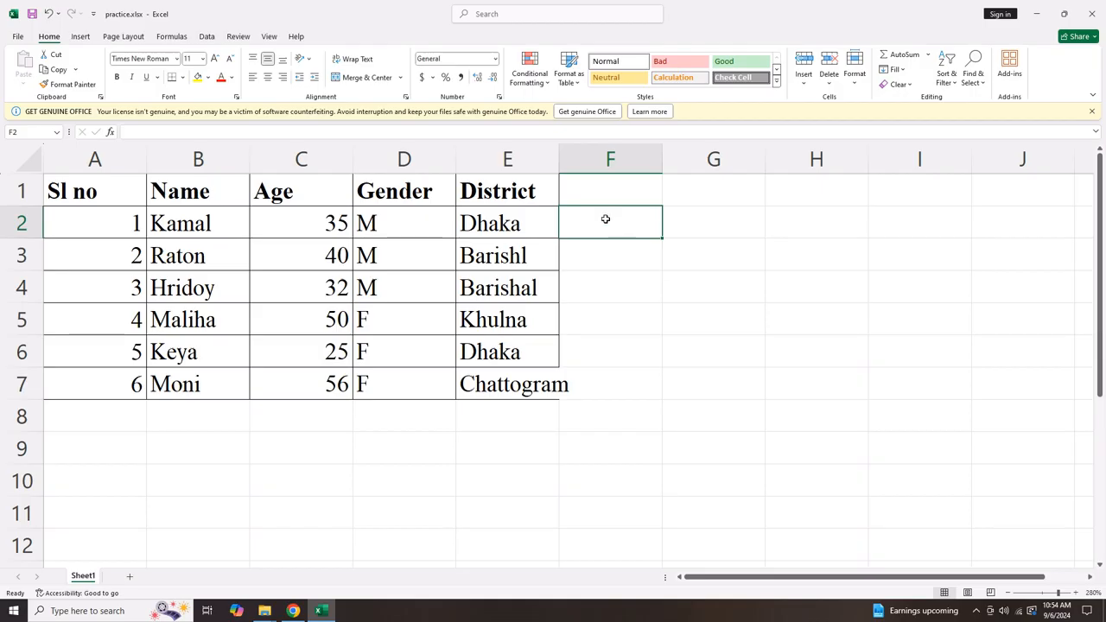
left_click(611, 160)
left_click(616, 225)
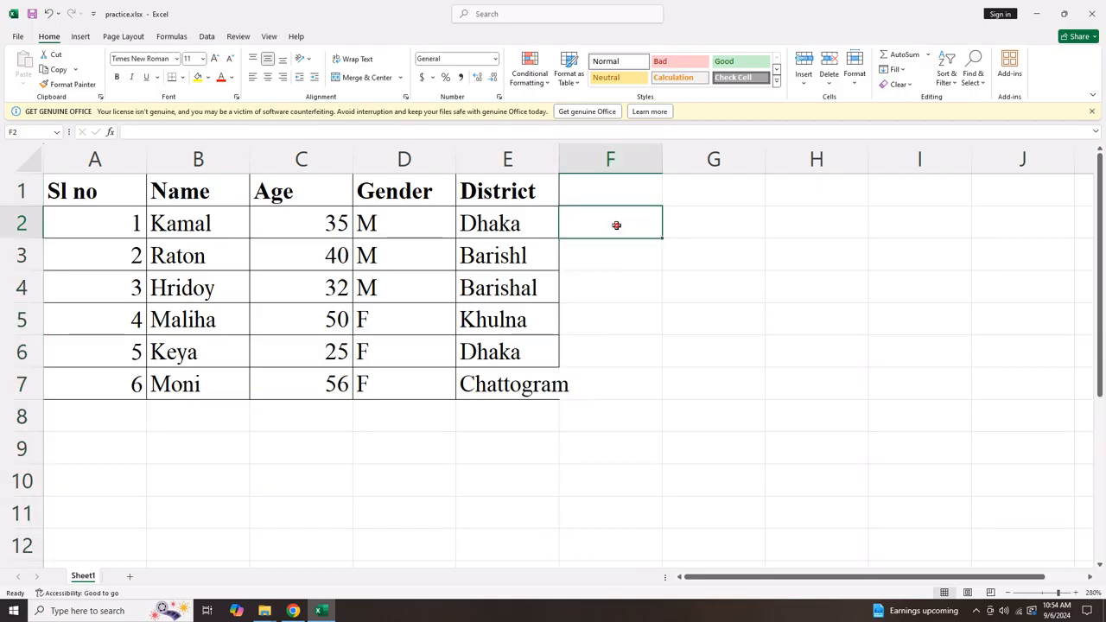
left_click(10, 225)
Add up the Age values in cell F2 with the formula =C2+C3+C4+C5+C6+C7, and clear the cell after checking it.
left_click(597, 225)
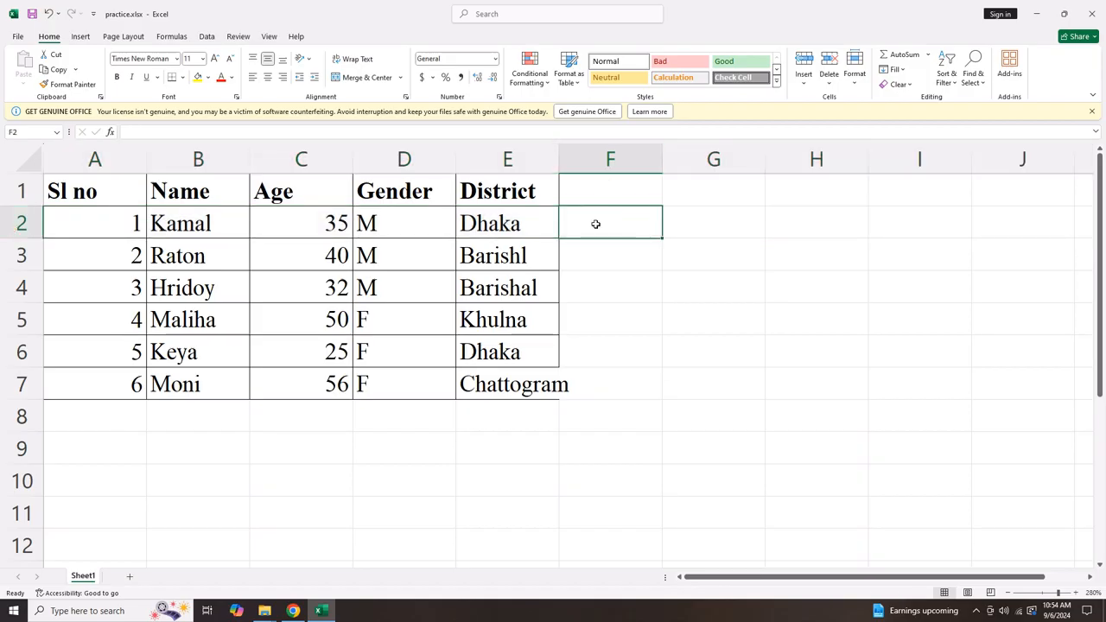
type("=")
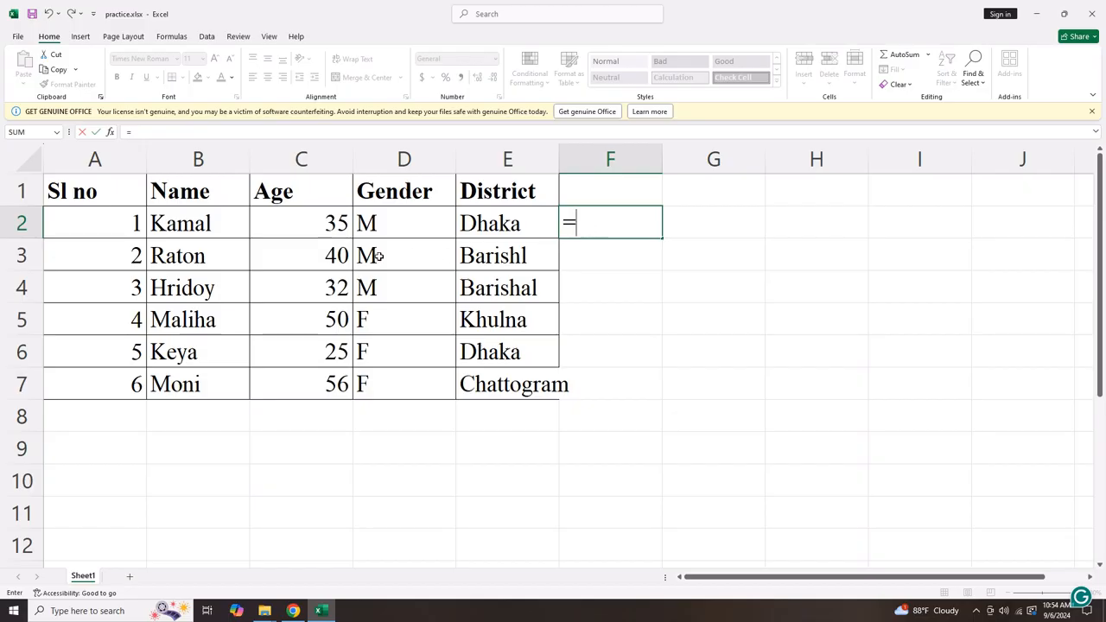
left_click(318, 227)
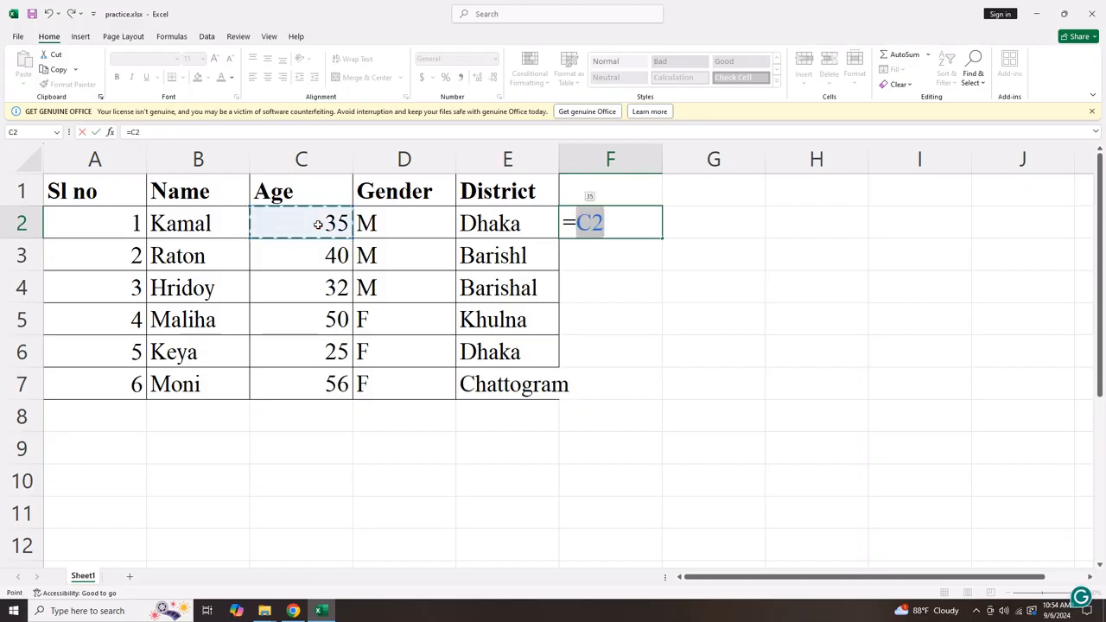
type("+")
left_click(319, 256)
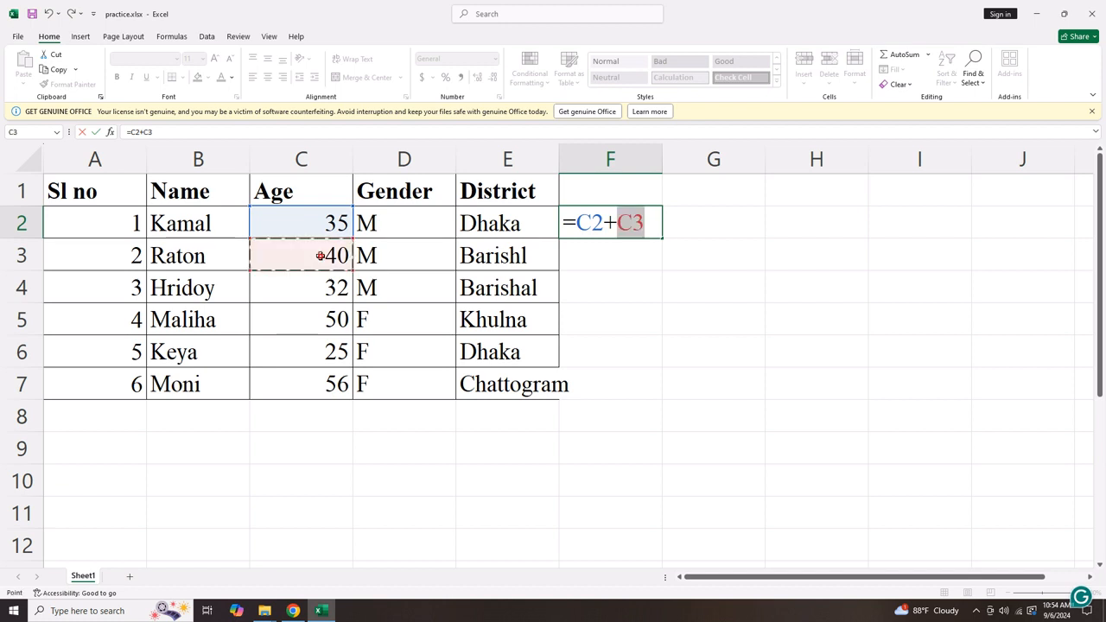
type("+")
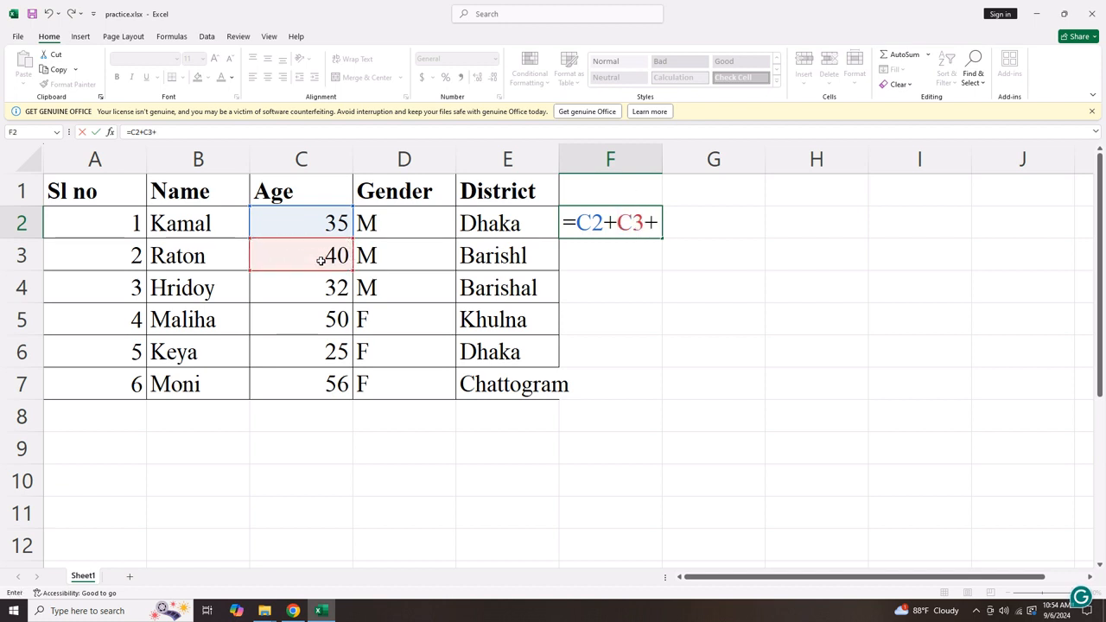
left_click(320, 288)
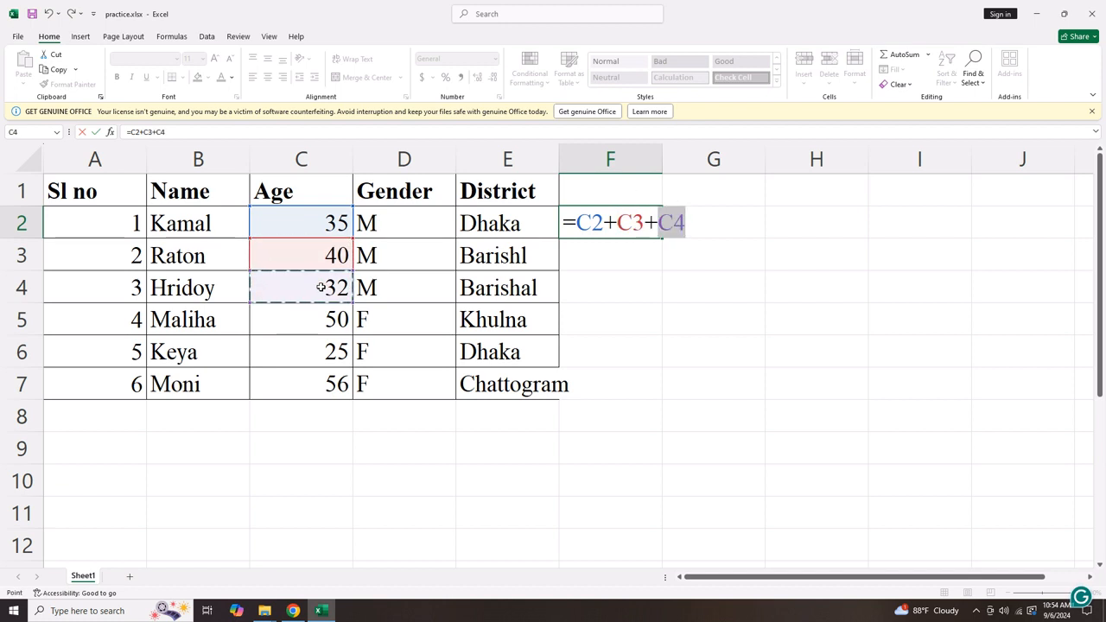
type("+")
left_click(322, 318)
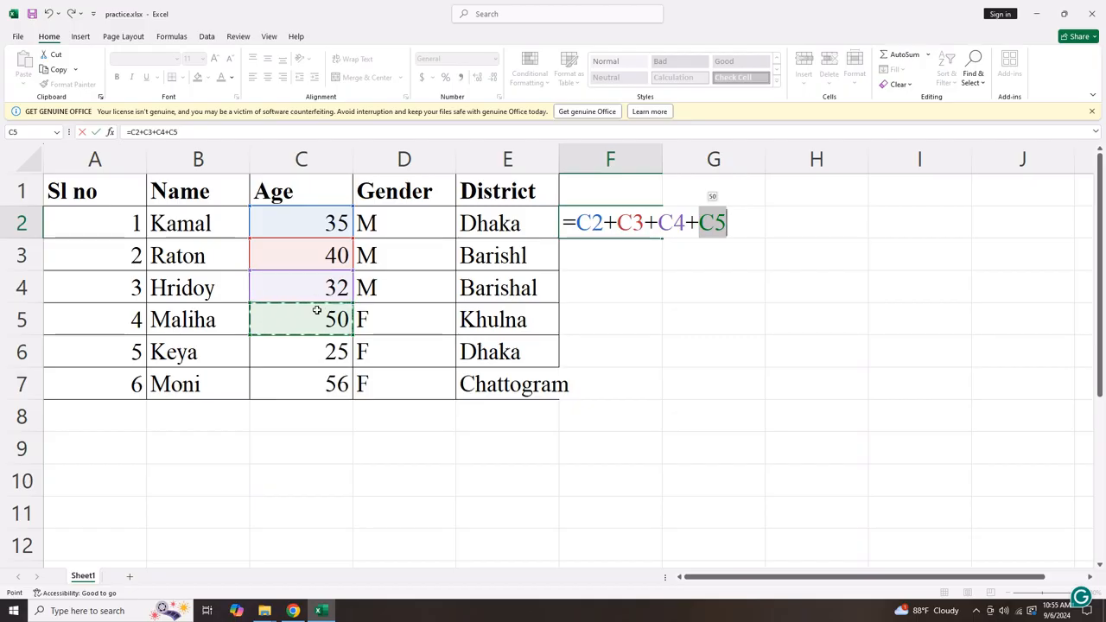
type("+")
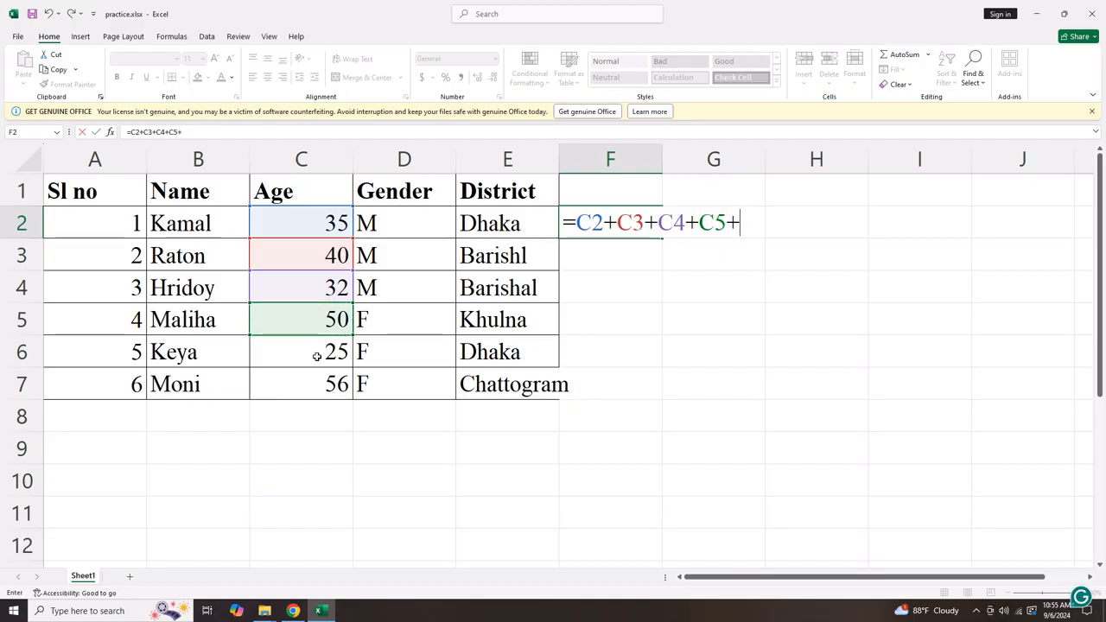
left_click(317, 356)
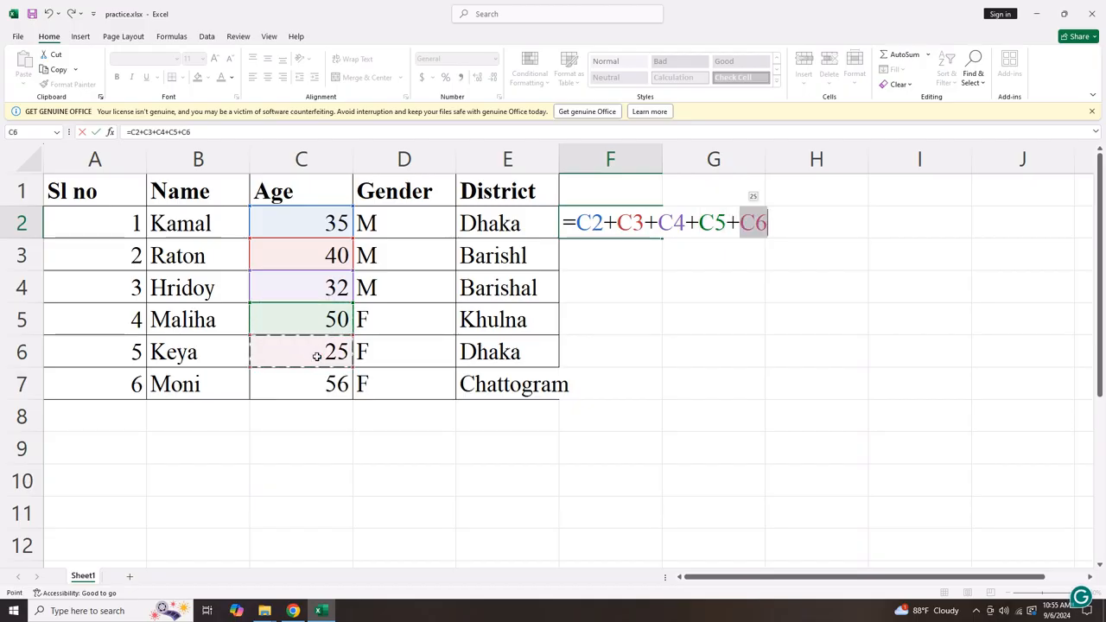
type("+")
left_click(315, 384)
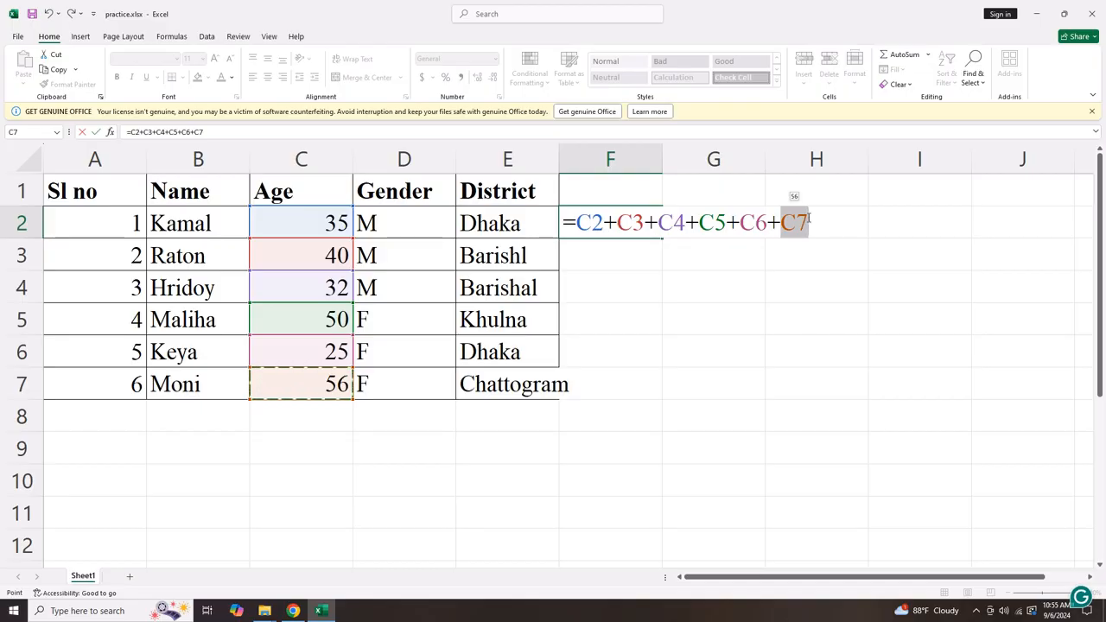
key("Return")
left_click(634, 224)
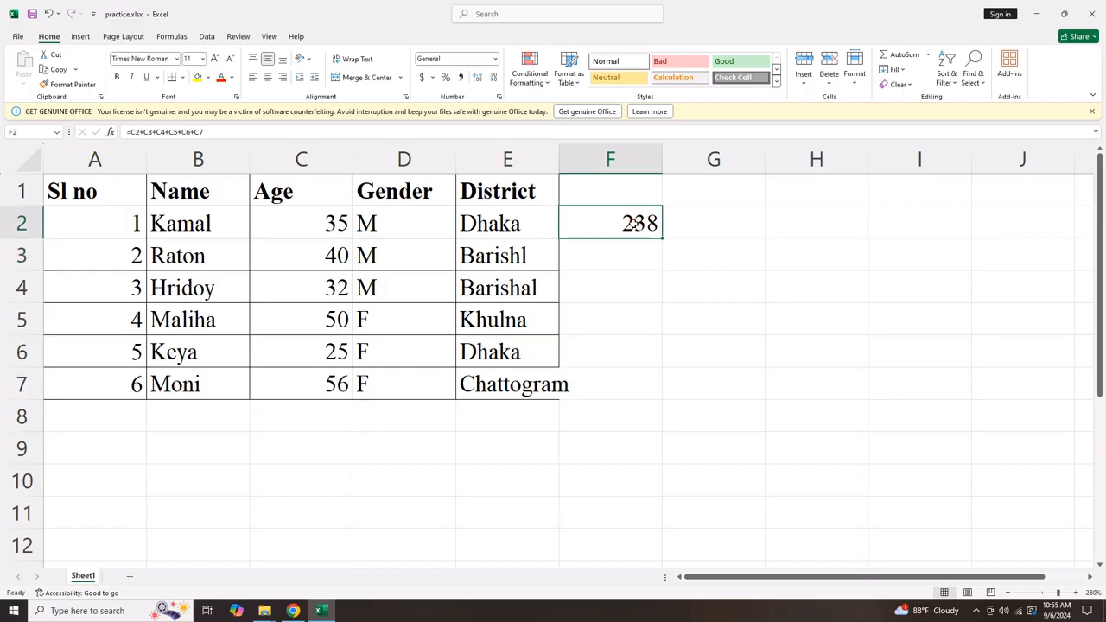
key("Delete")
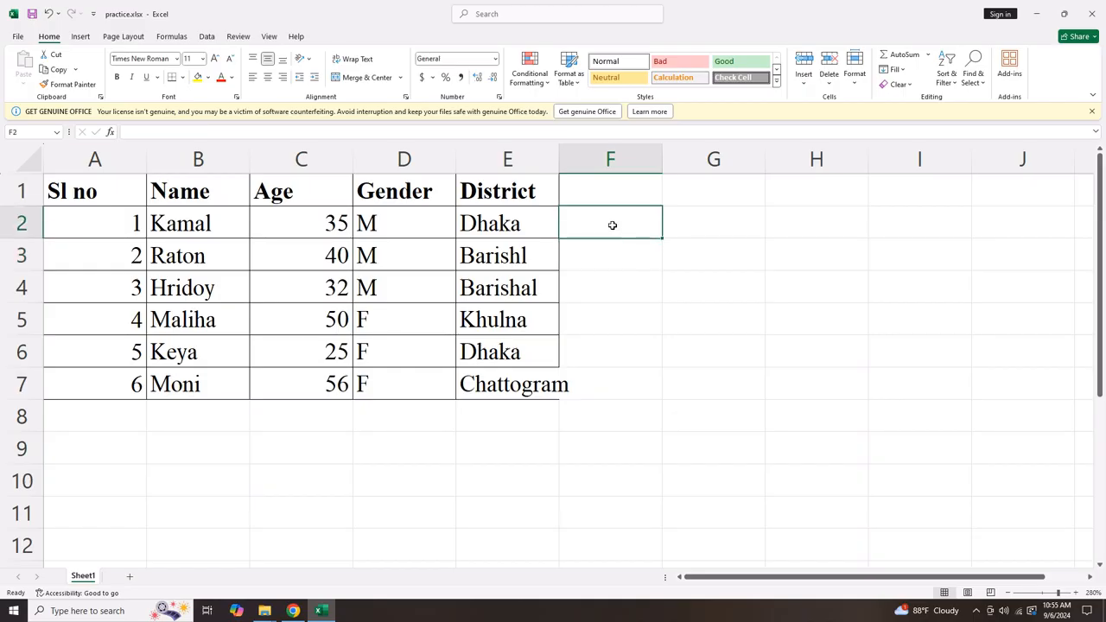
Repeat the cell-by-cell addition =C2+C3+C4+C5+C6+C7 in F2 and empty the cell again.
type("=")
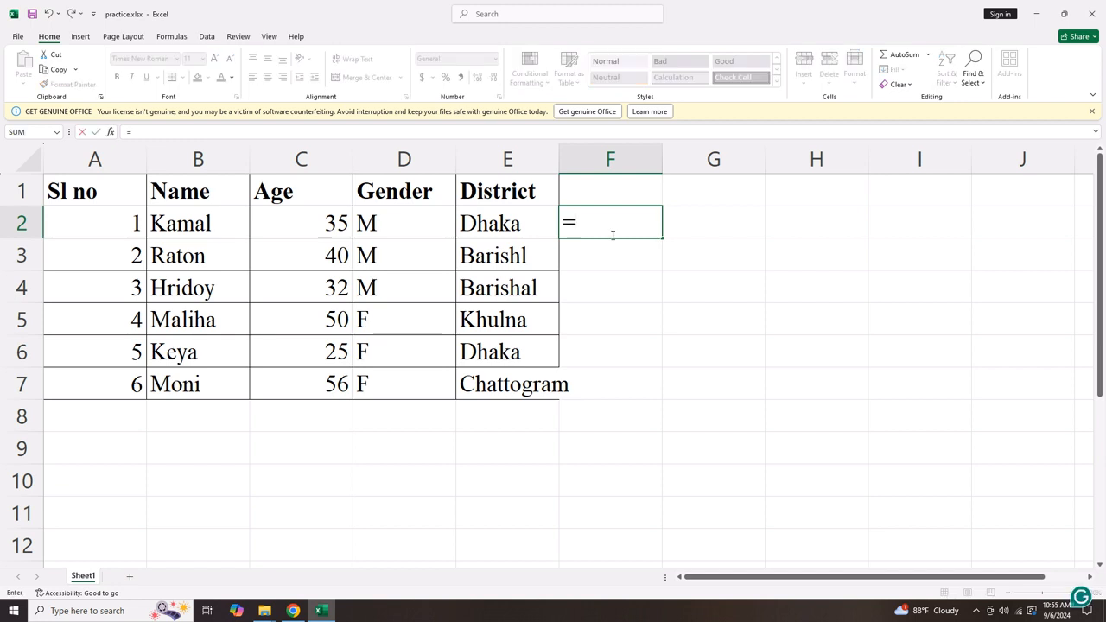
left_click(319, 227)
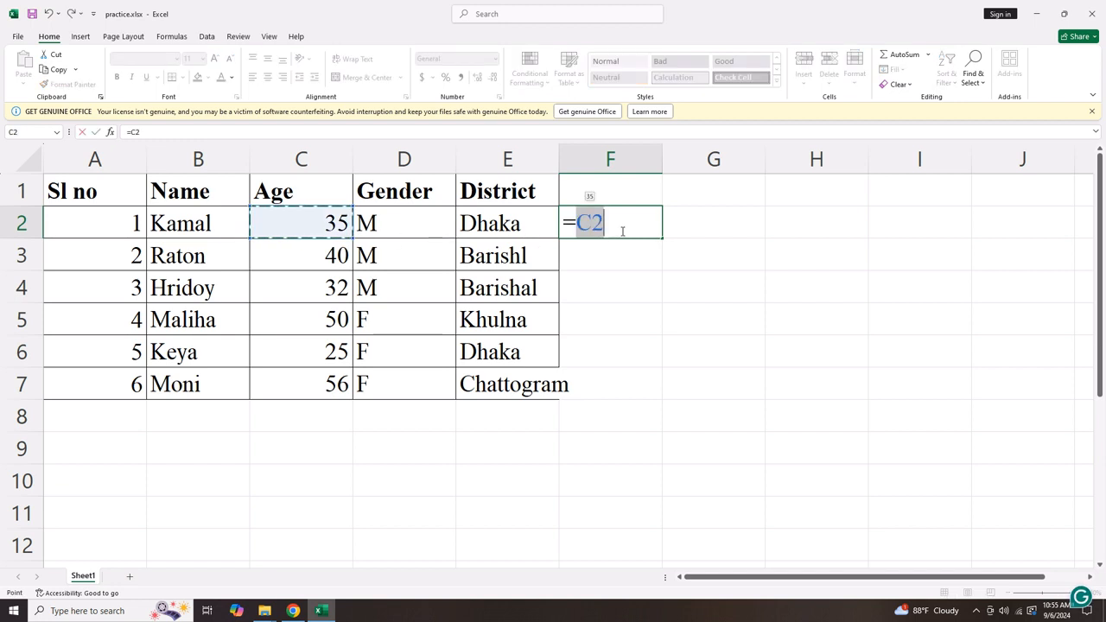
type("+")
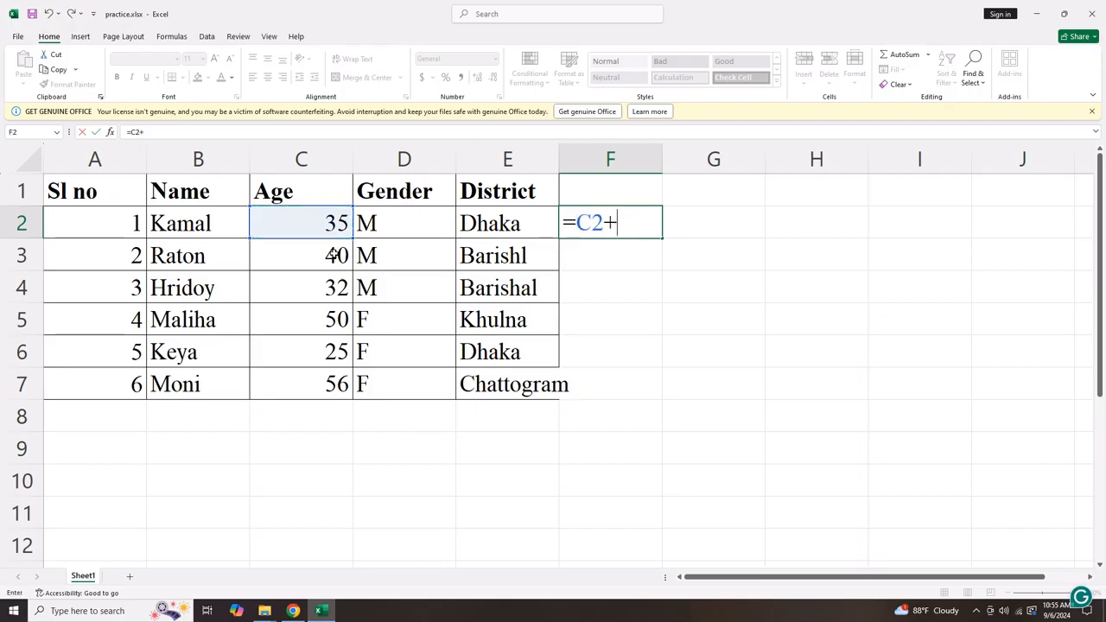
left_click(333, 253)
type("+")
left_click(329, 287)
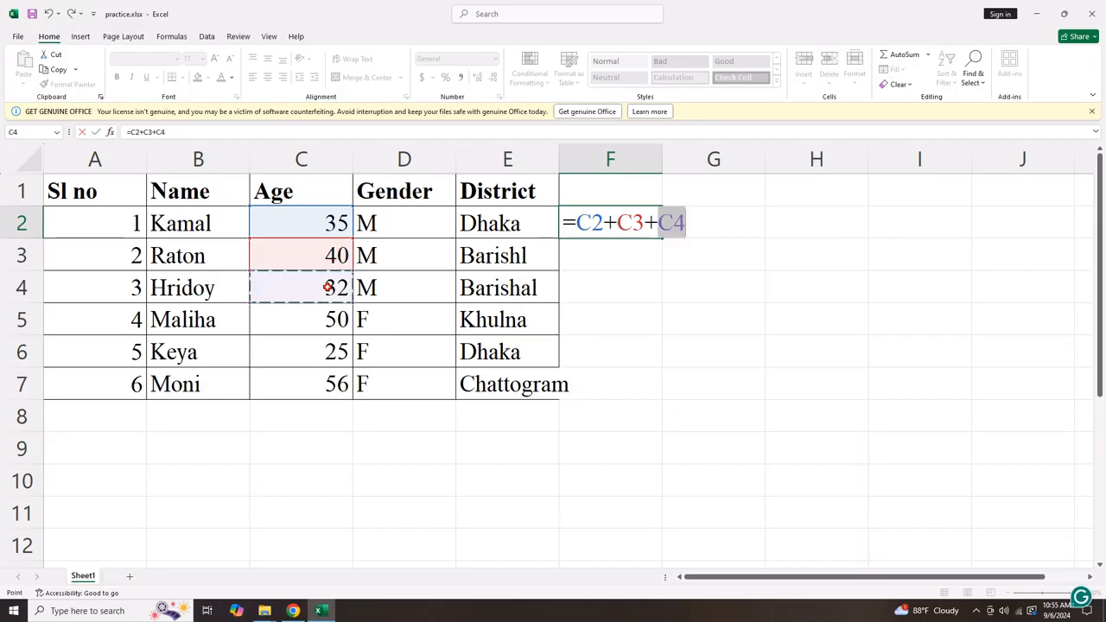
type("+")
left_click(326, 321)
type("+")
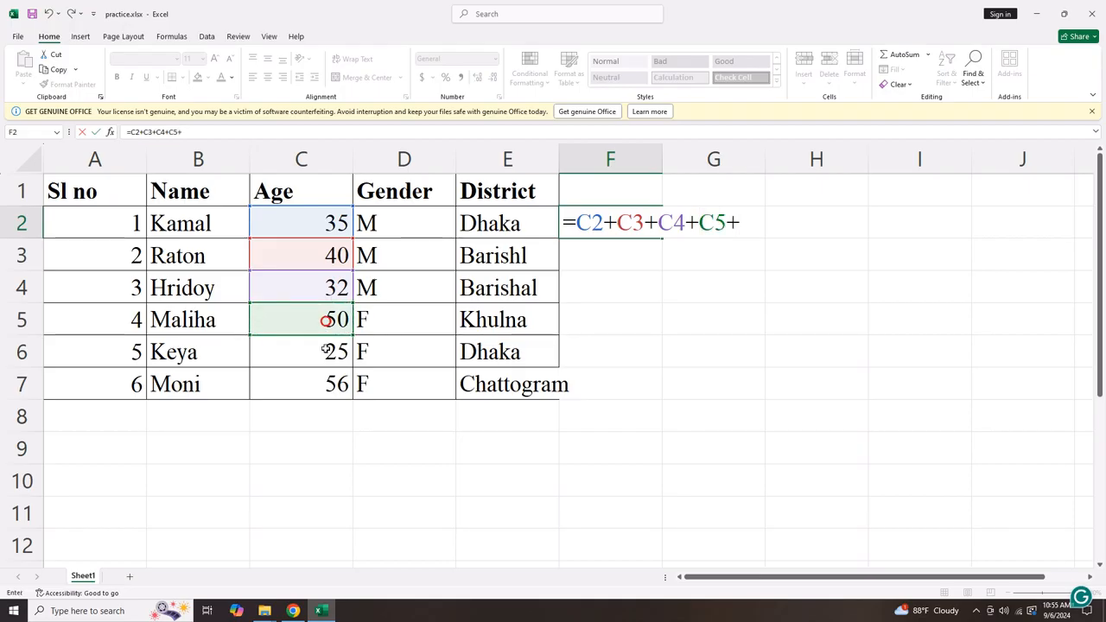
left_click(326, 352)
type("+")
left_click(328, 381)
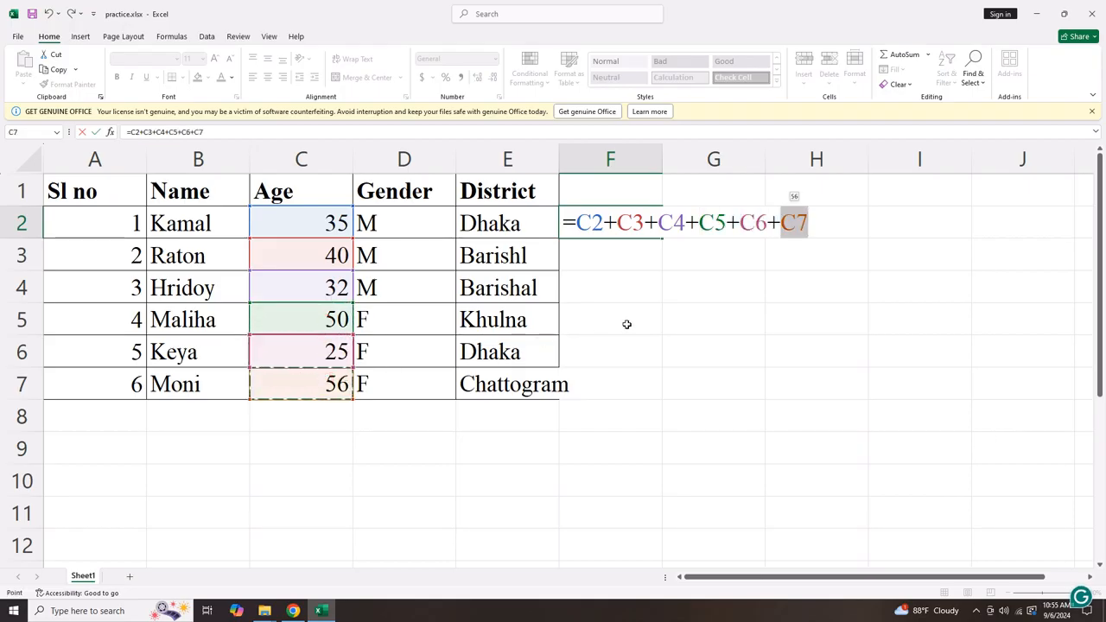
key("Return")
left_click(617, 218)
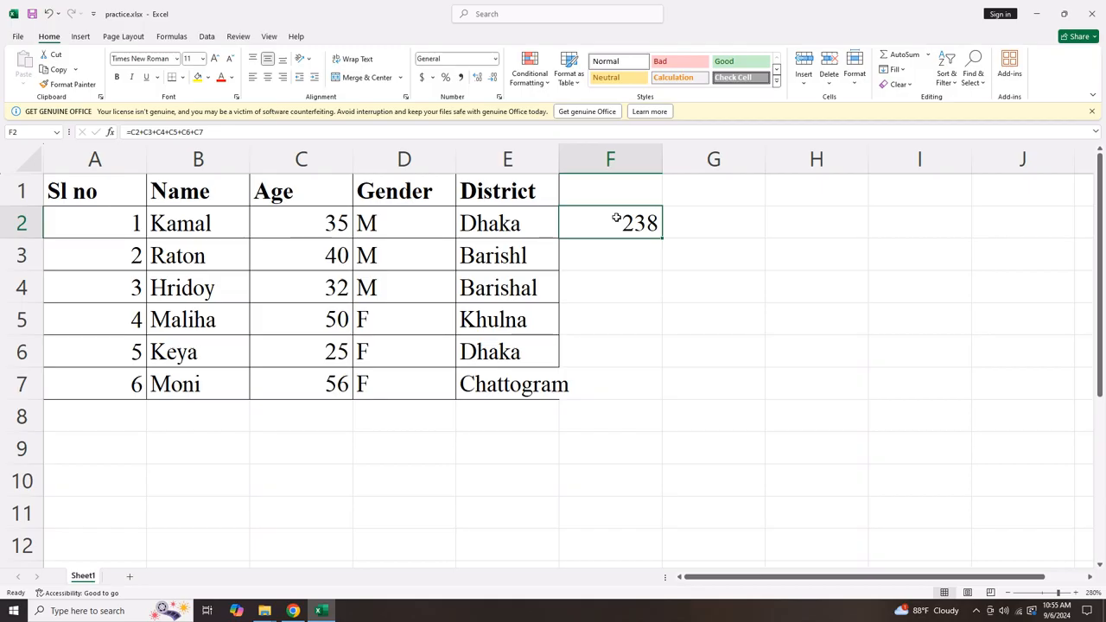
key("Delete")
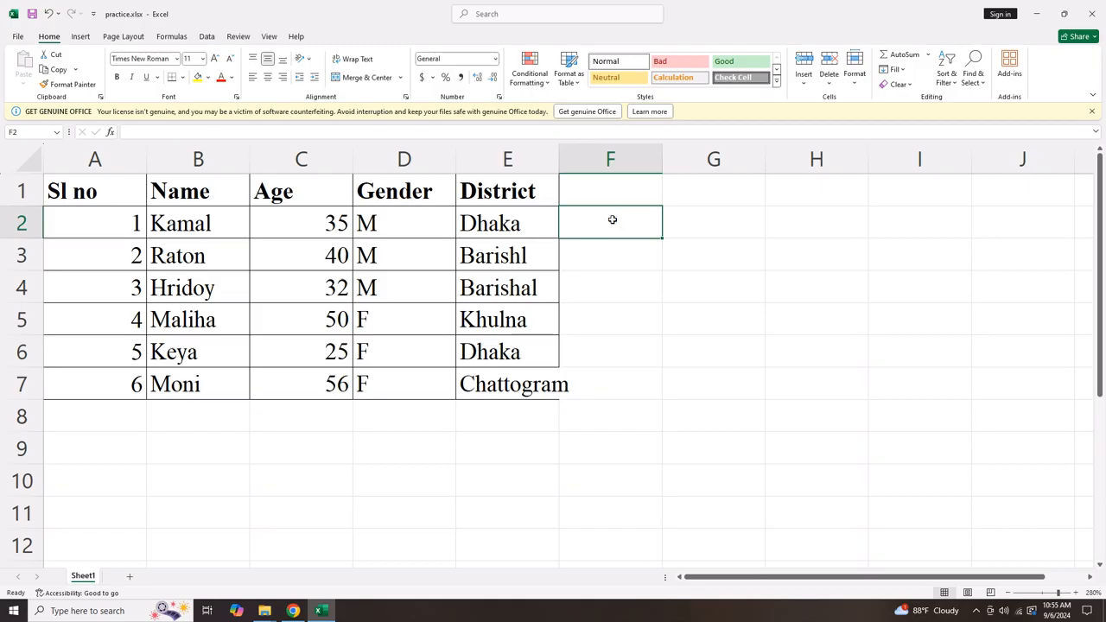
Total the Age column in F2 with AutoSum, correcting the summed range so the formula reads =SUM(C2:C7).
left_click(899, 57)
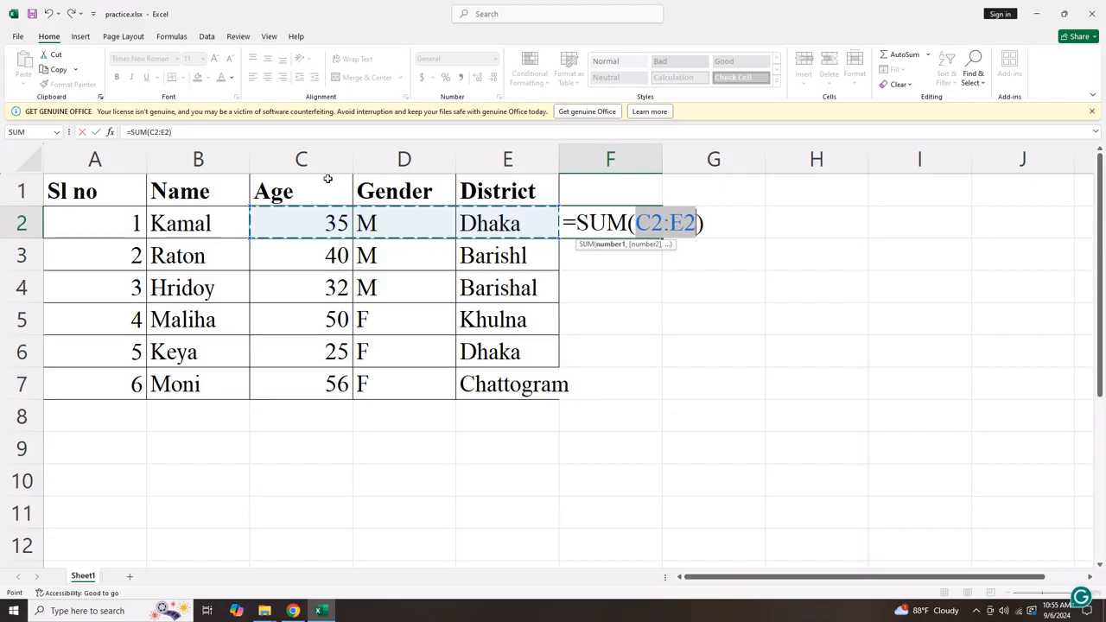
left_click(683, 223)
left_click(683, 223)
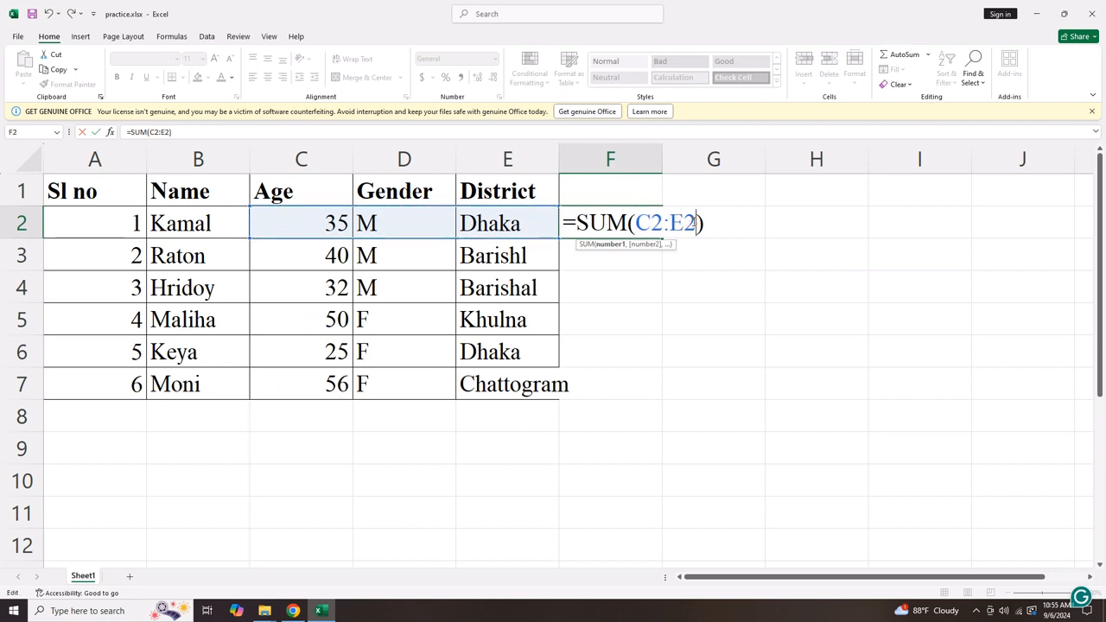
key("BackSpace")
key("BackSpace")
type("C")
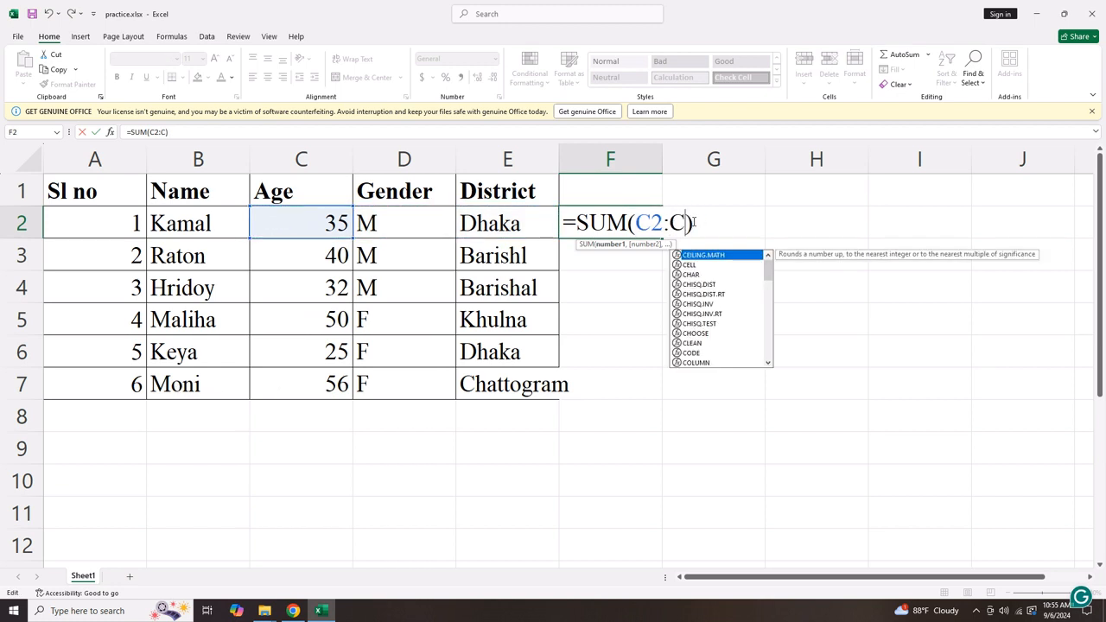
type("2")
key("BackSpace")
type("7")
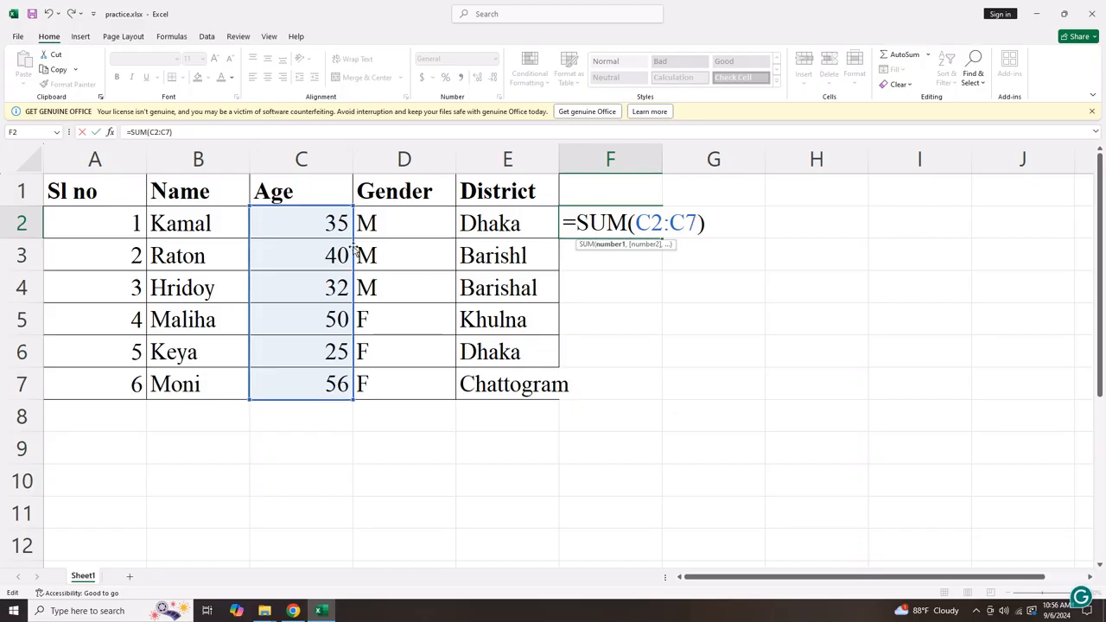
key("Return")
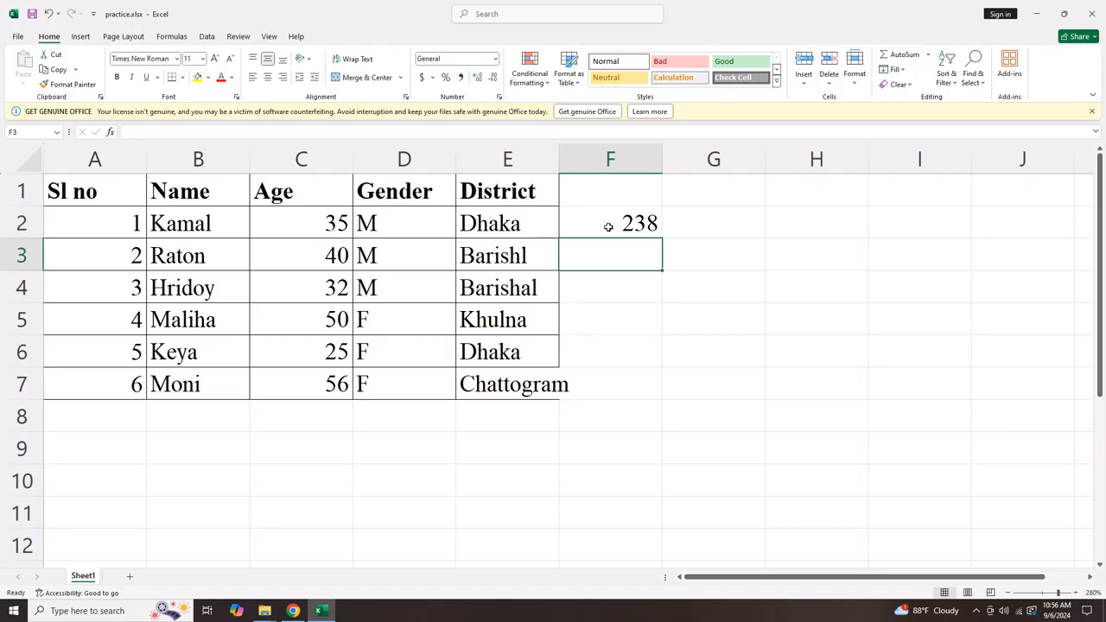
Clear cell F2 and total the Age column there with the formula =SUM(C2:C7).
left_click(608, 226)
key("Delete")
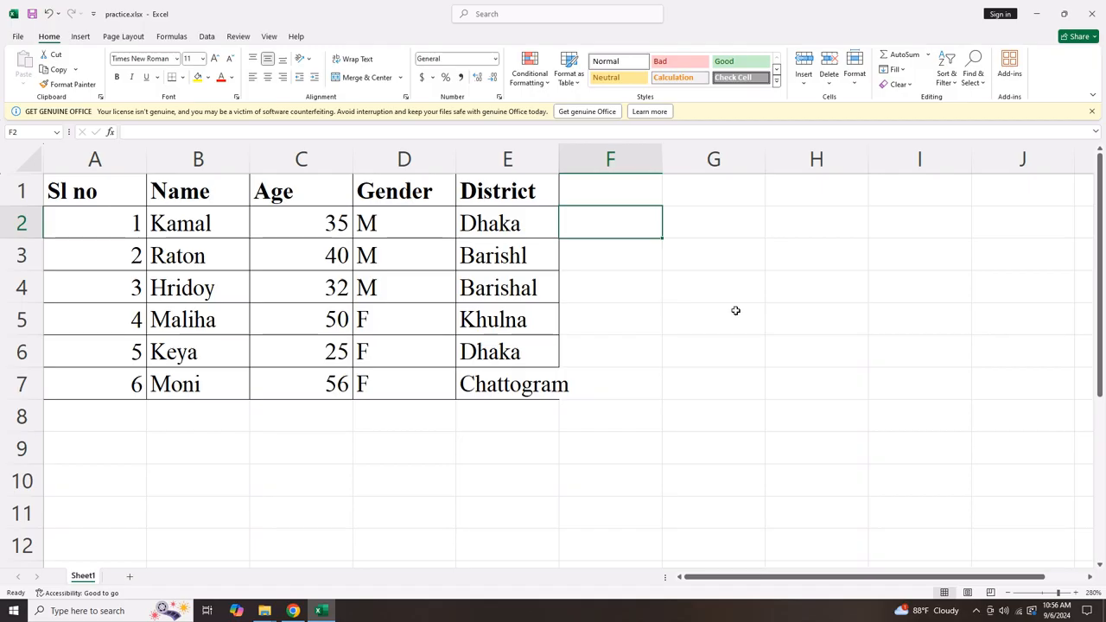
type("=")
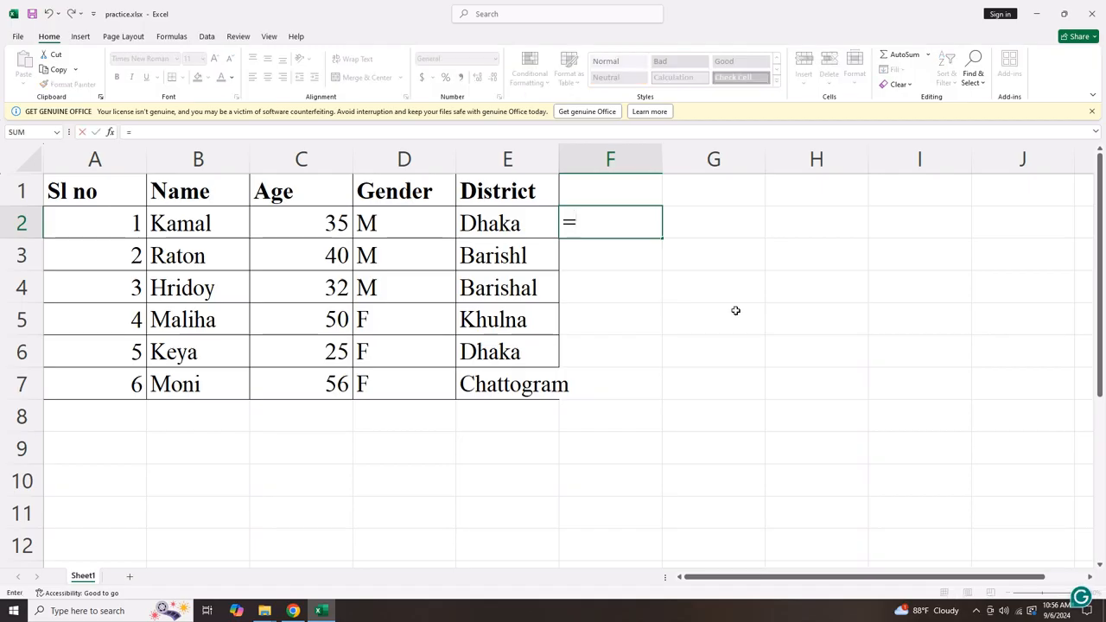
type("SUM(")
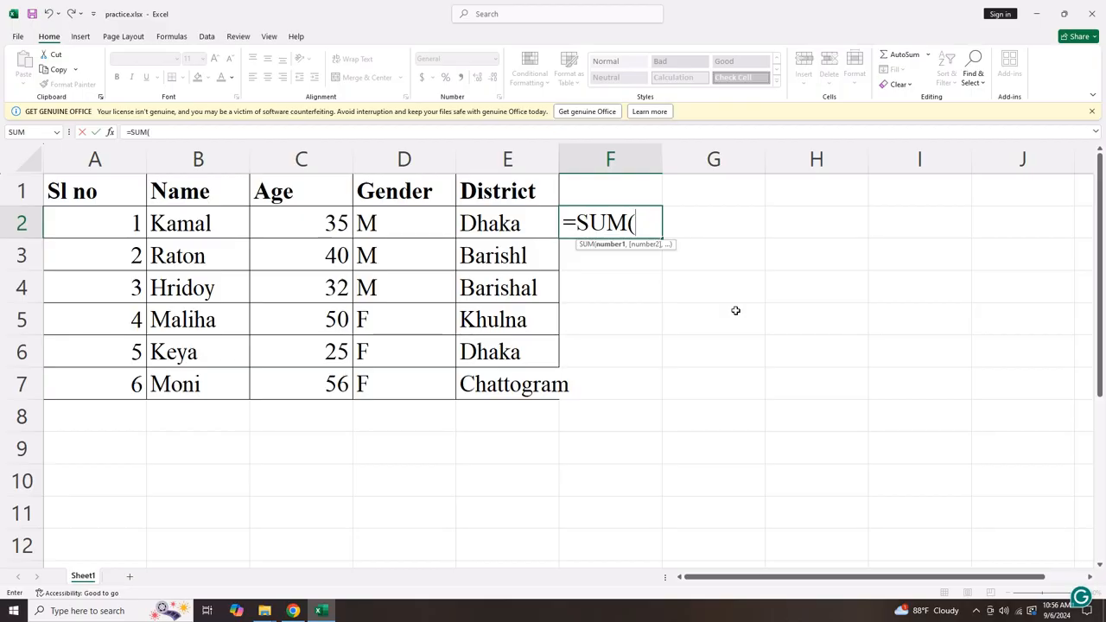
type("C2:")
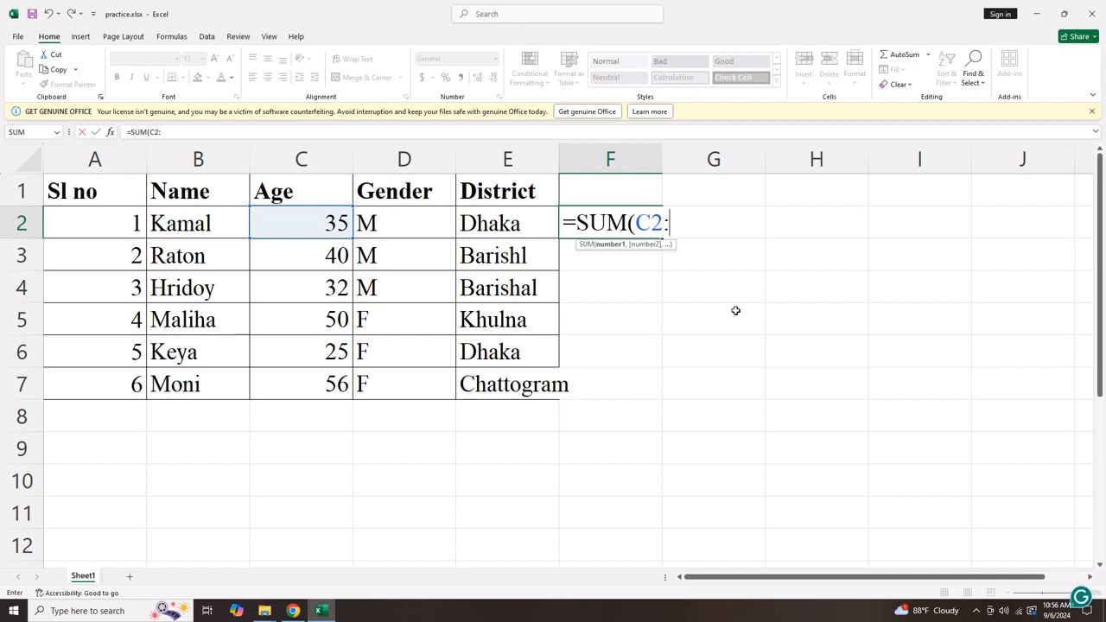
type("C")
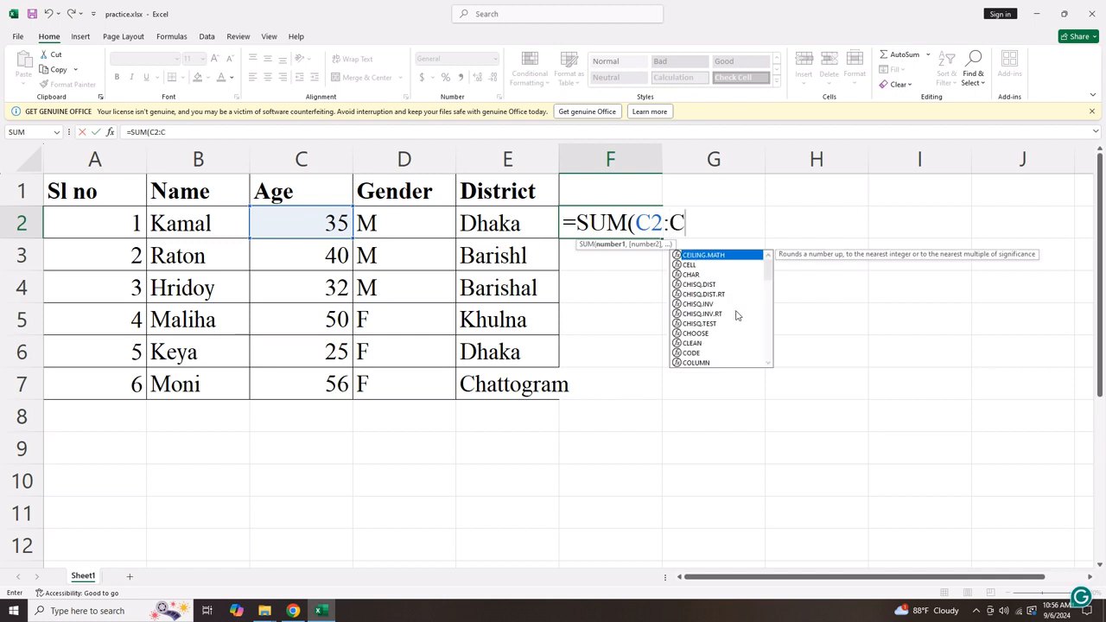
type("7)")
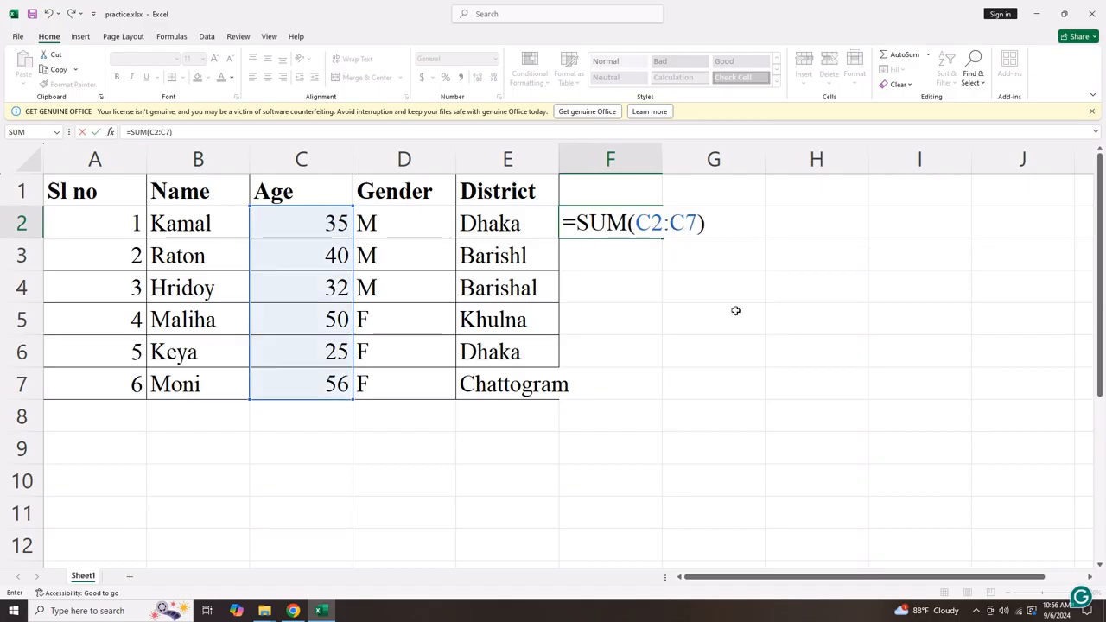
key("Return")
Replace the SUM formula in F2 with the cell-by-cell addition =C2+C3+C4.
left_click(626, 224)
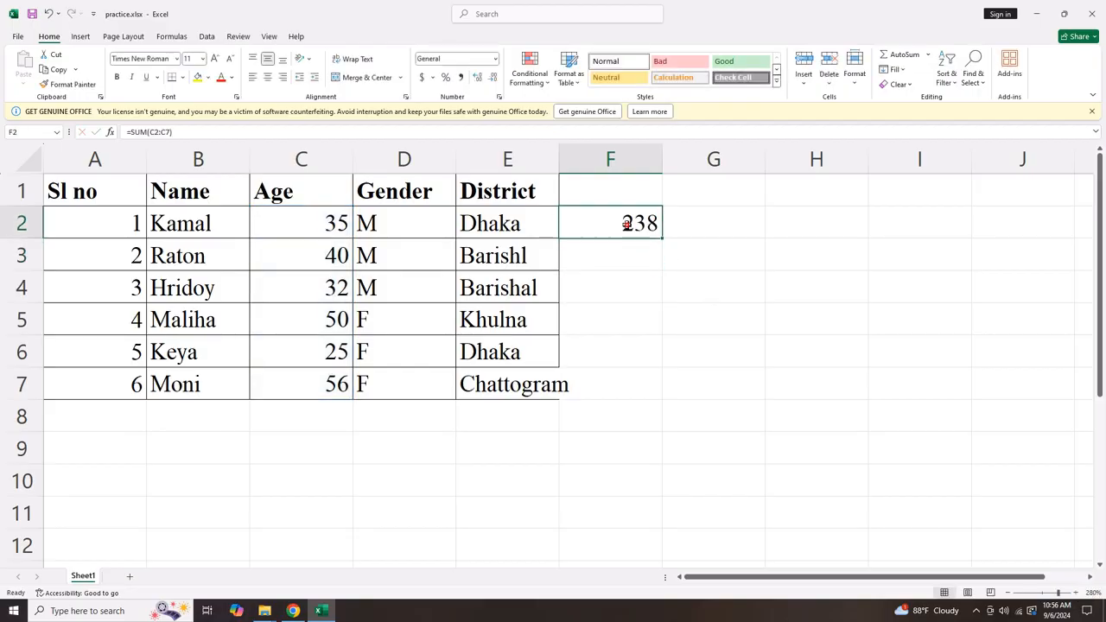
double_click(626, 224)
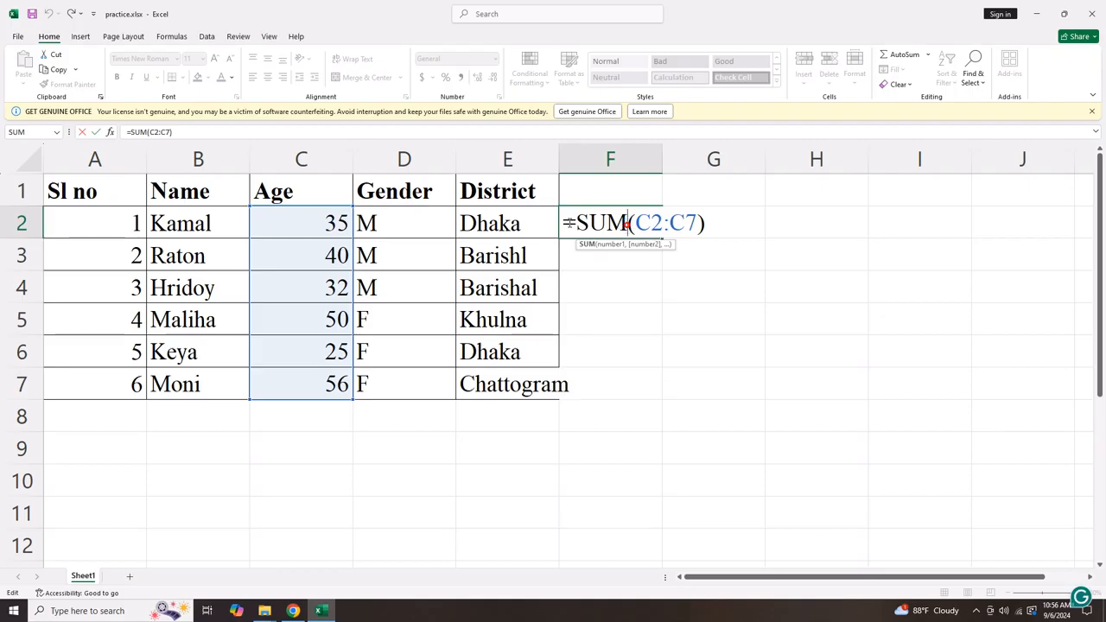
left_click(668, 223)
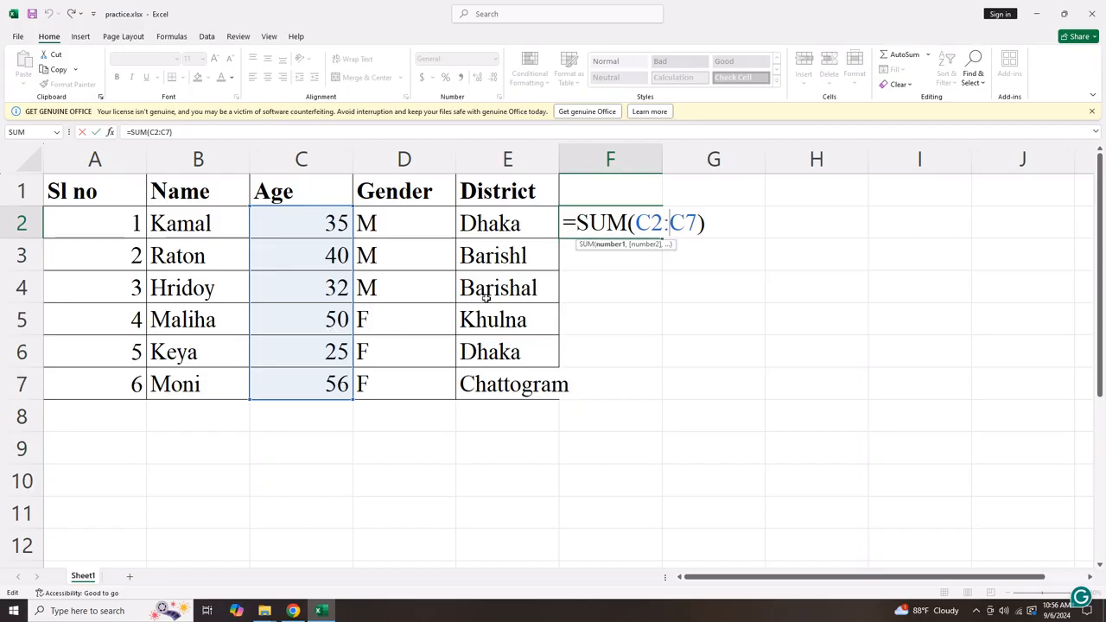
left_click_drag(577, 223, 707, 223)
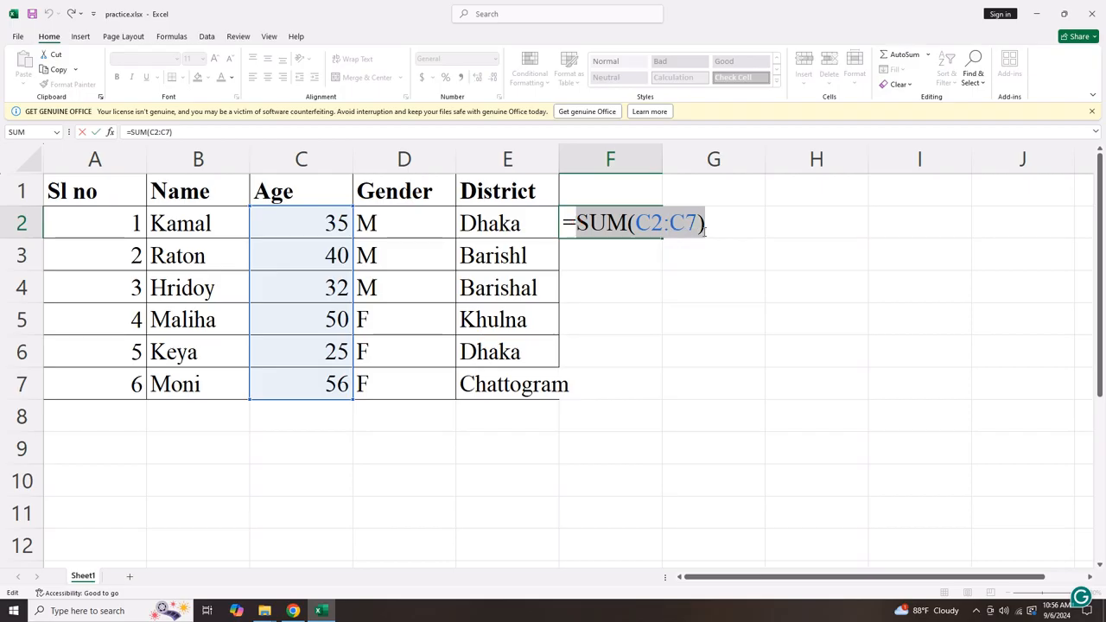
key("BackSpace")
left_click(279, 229)
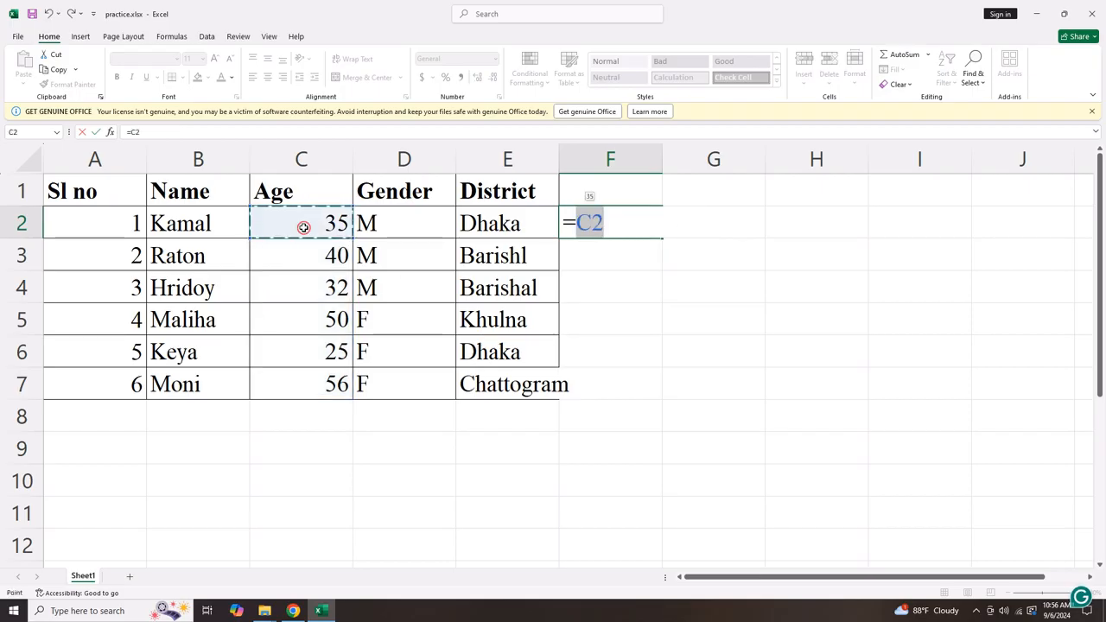
type("+")
left_click(308, 261)
type("+")
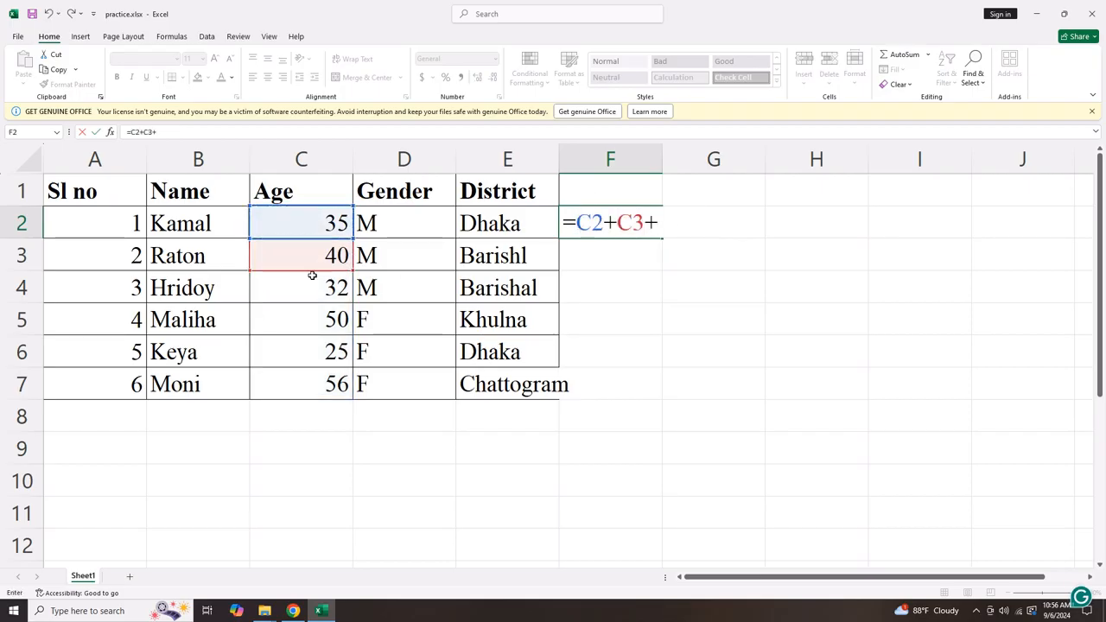
left_click(311, 284)
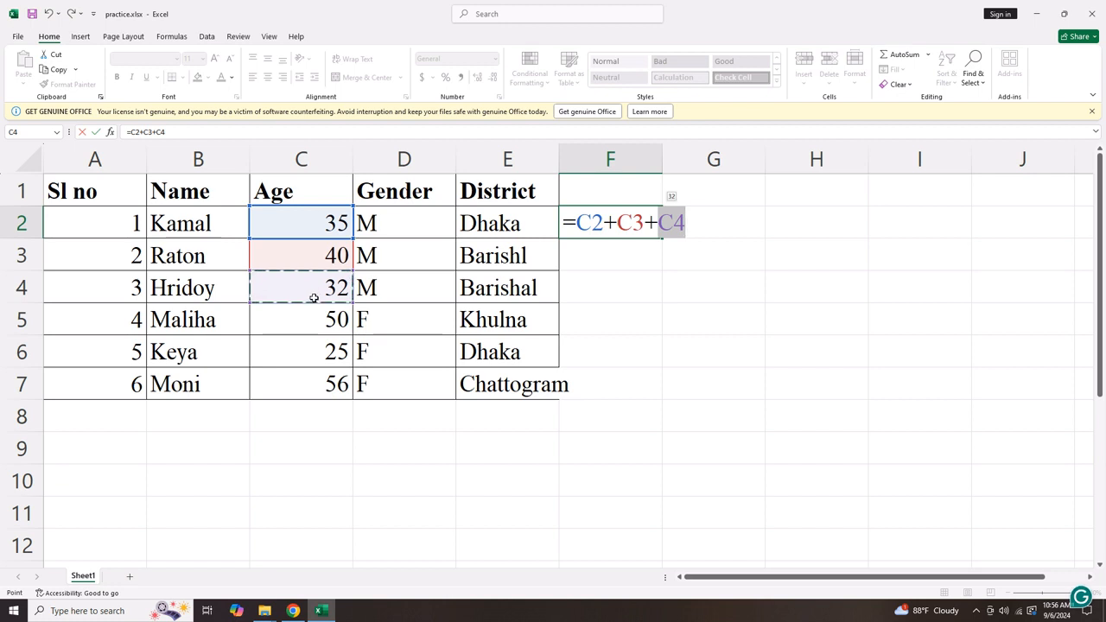
type("+")
key("BackSpace")
key("Return")
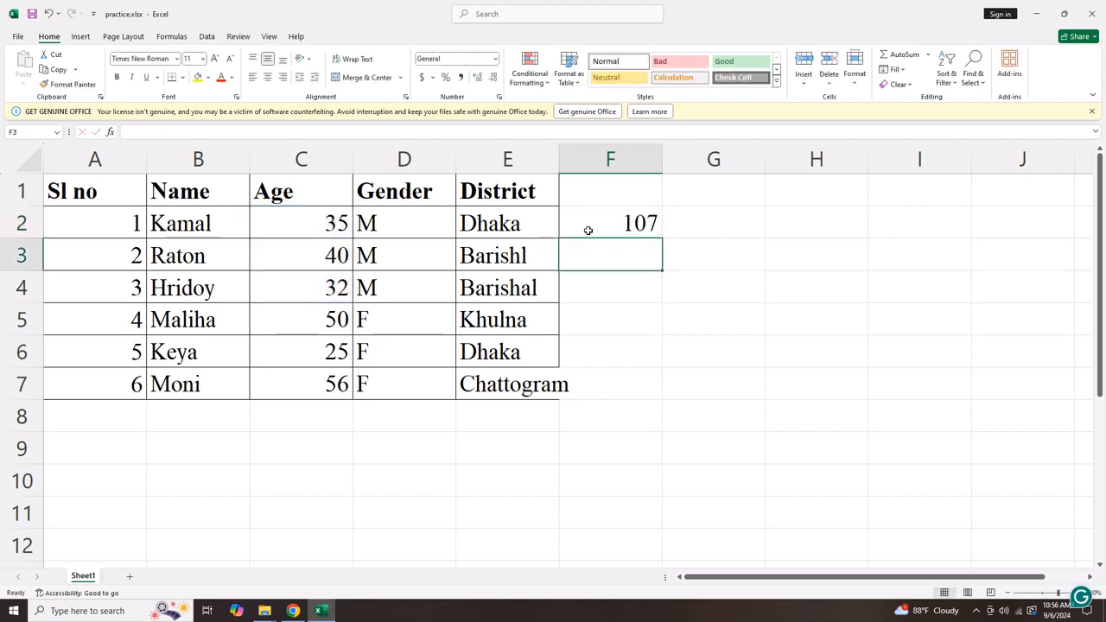
Extend the addition in F2 to =C2+C3+C4+C6+C7, skipping C5, and clear the cell after checking it.
left_click(596, 227)
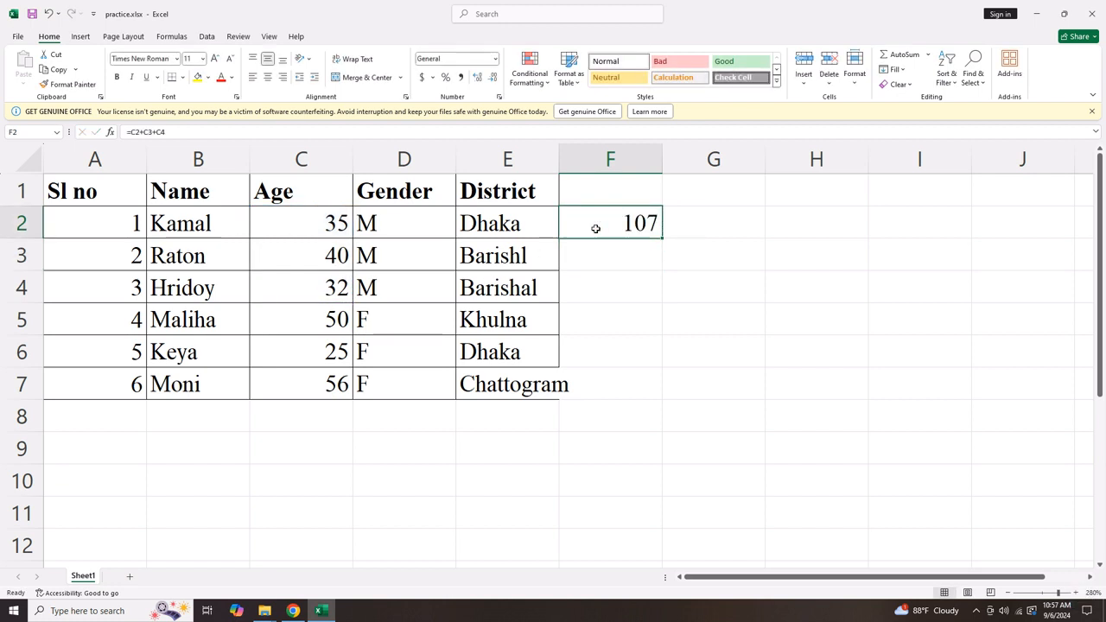
double_click(595, 228)
type("+")
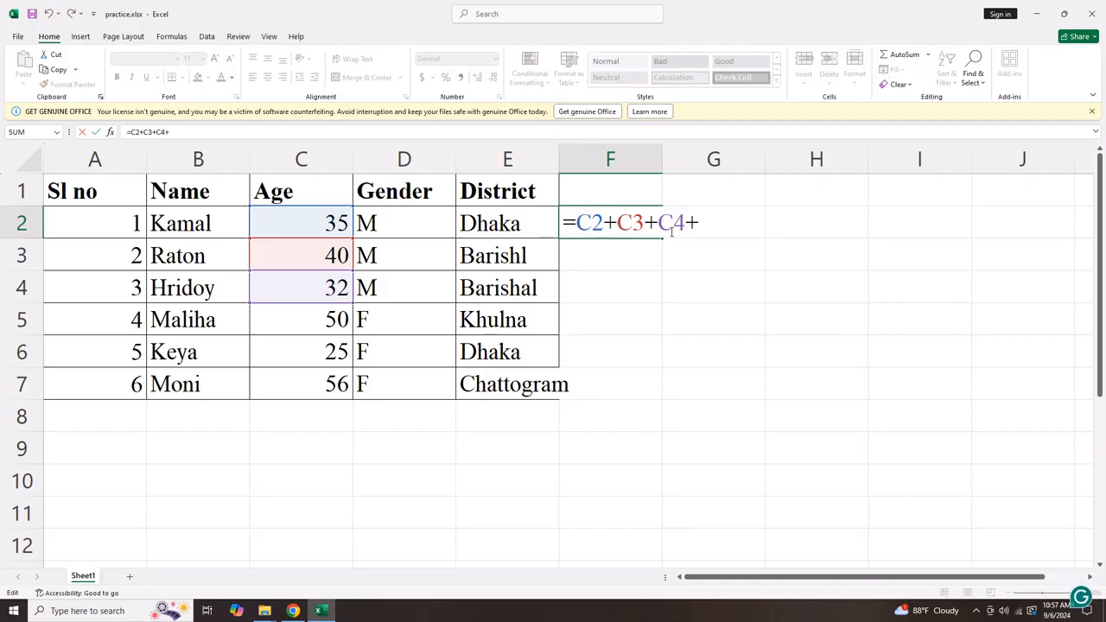
left_click(316, 356)
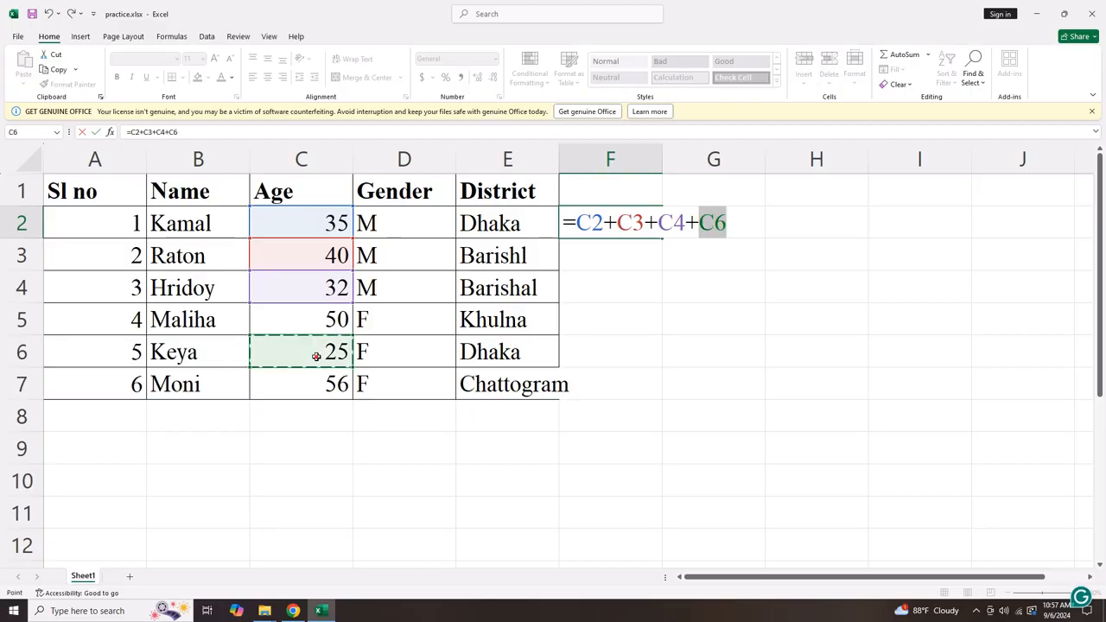
type("+")
left_click(308, 385)
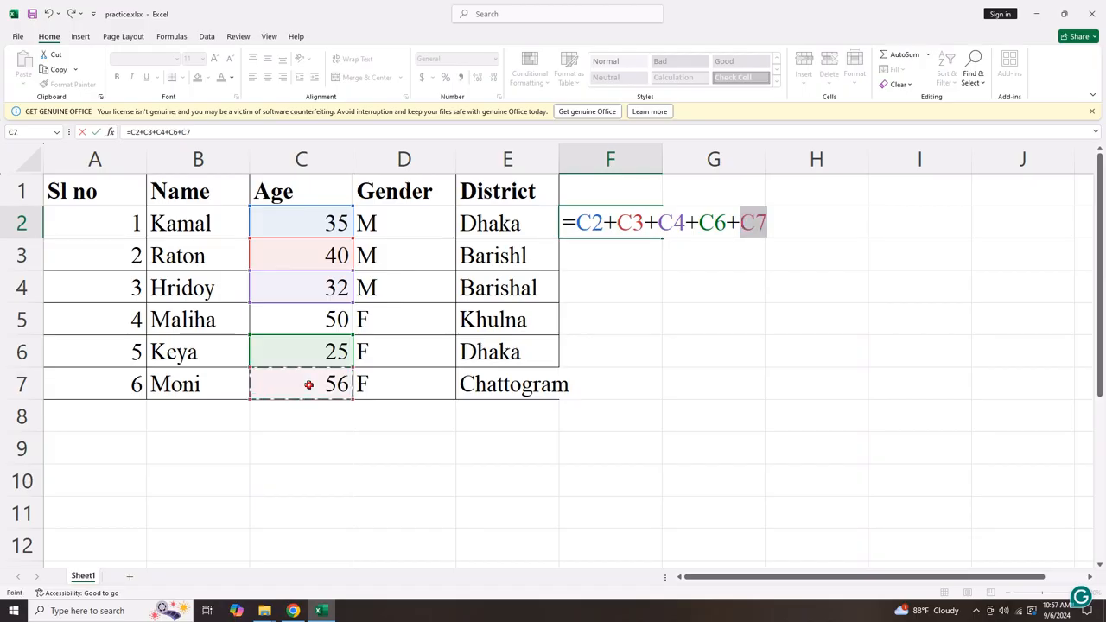
key("Return")
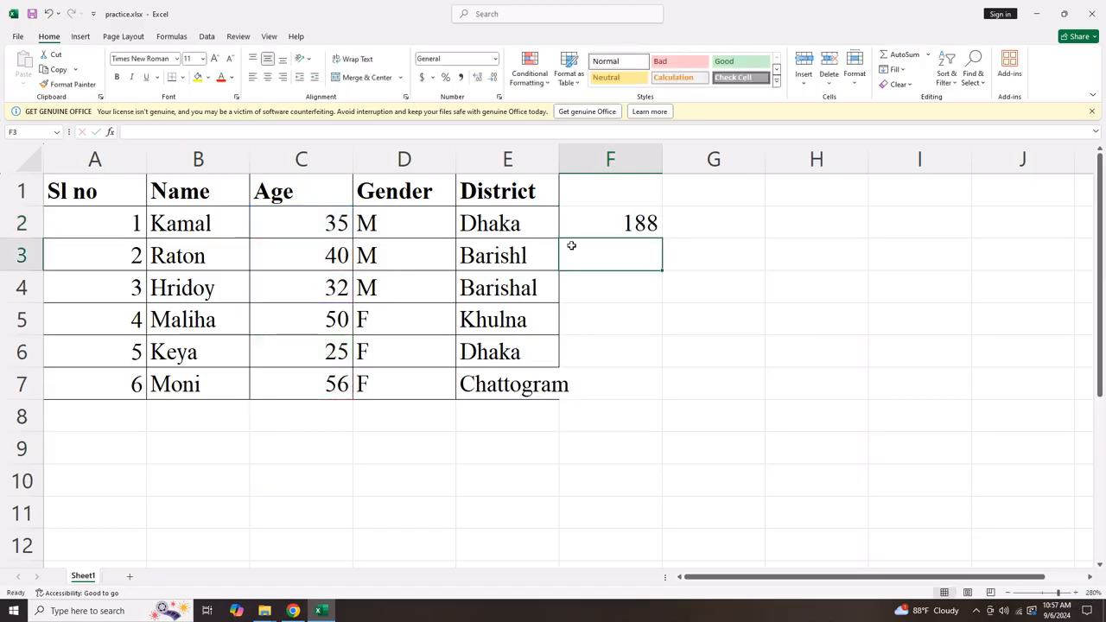
left_click(600, 230)
key("Delete")
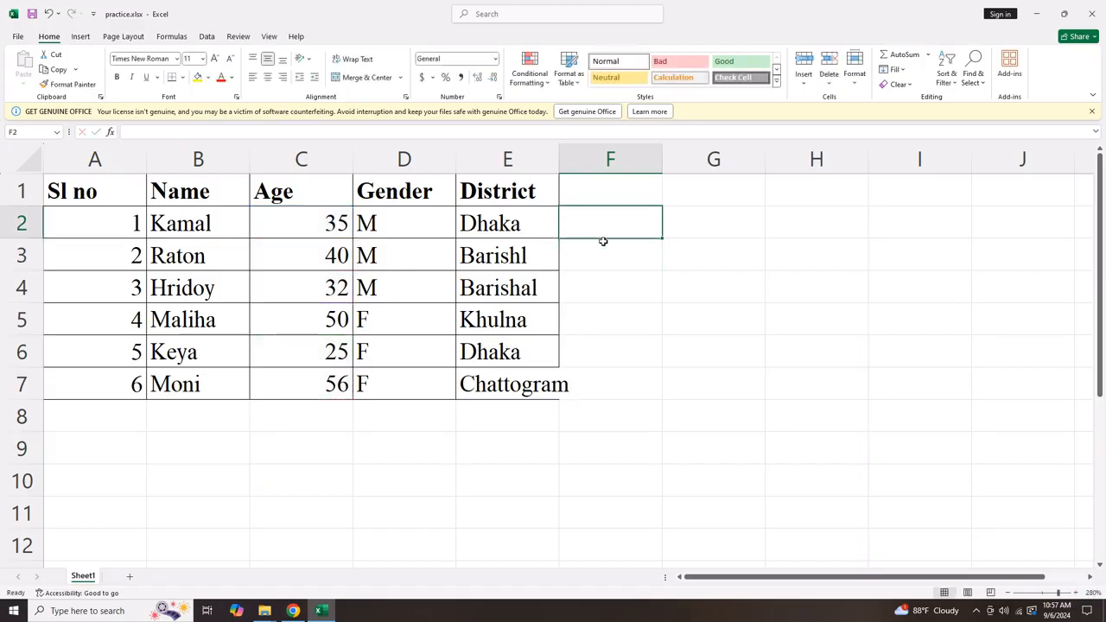
Enter the formula =SUM(C2:C7) in F2 to add up all the ages.
left_click(607, 262)
left_click(601, 227)
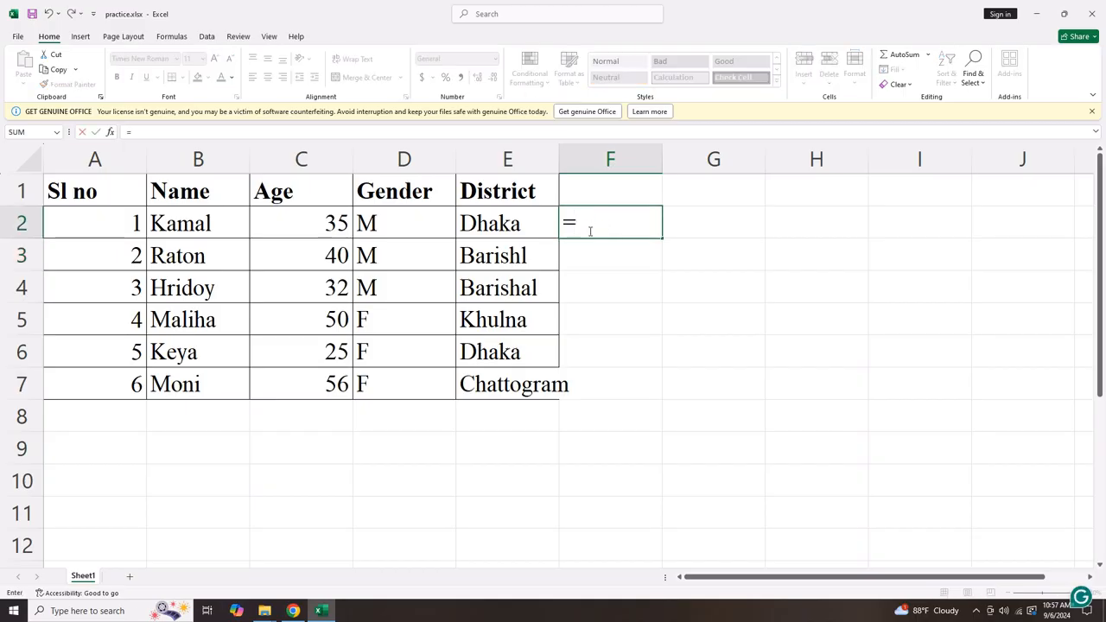
type("Sum(")
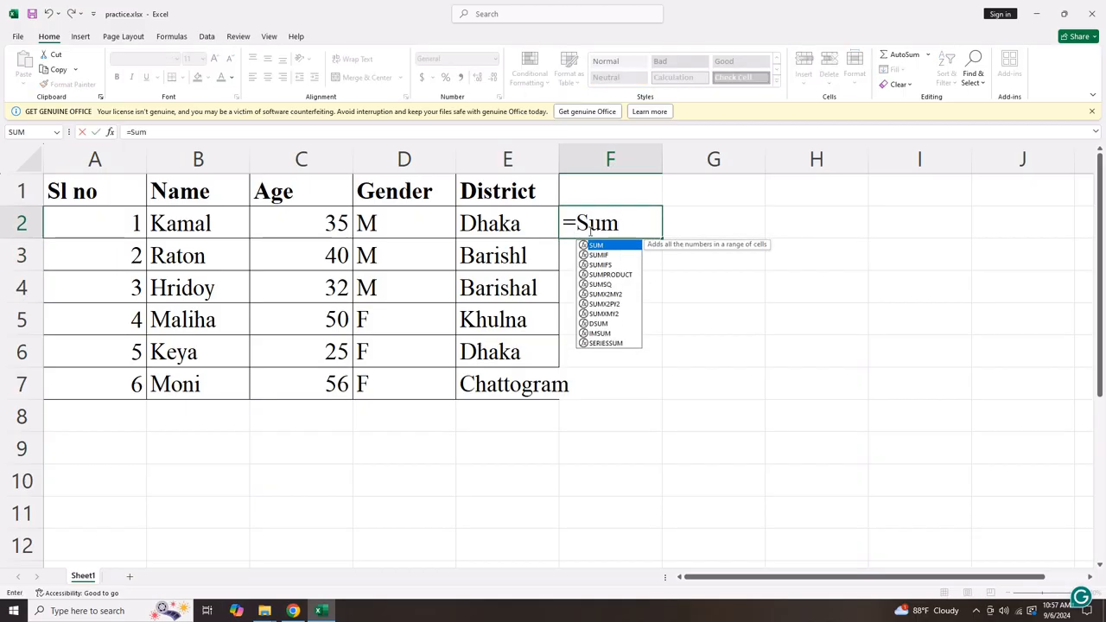
left_click(321, 222)
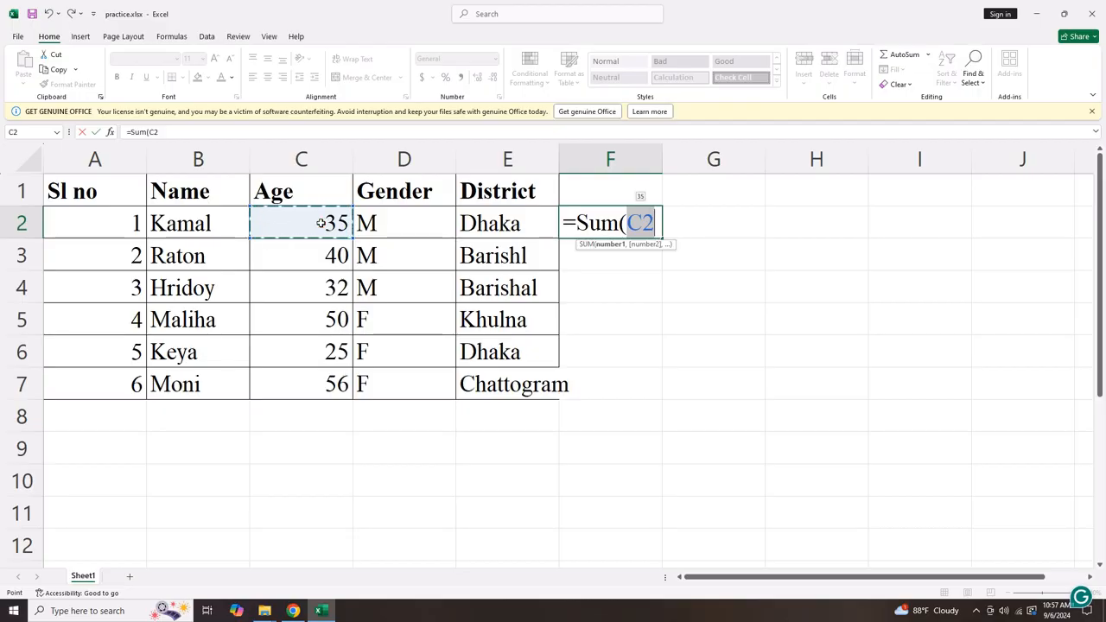
type(":c7")
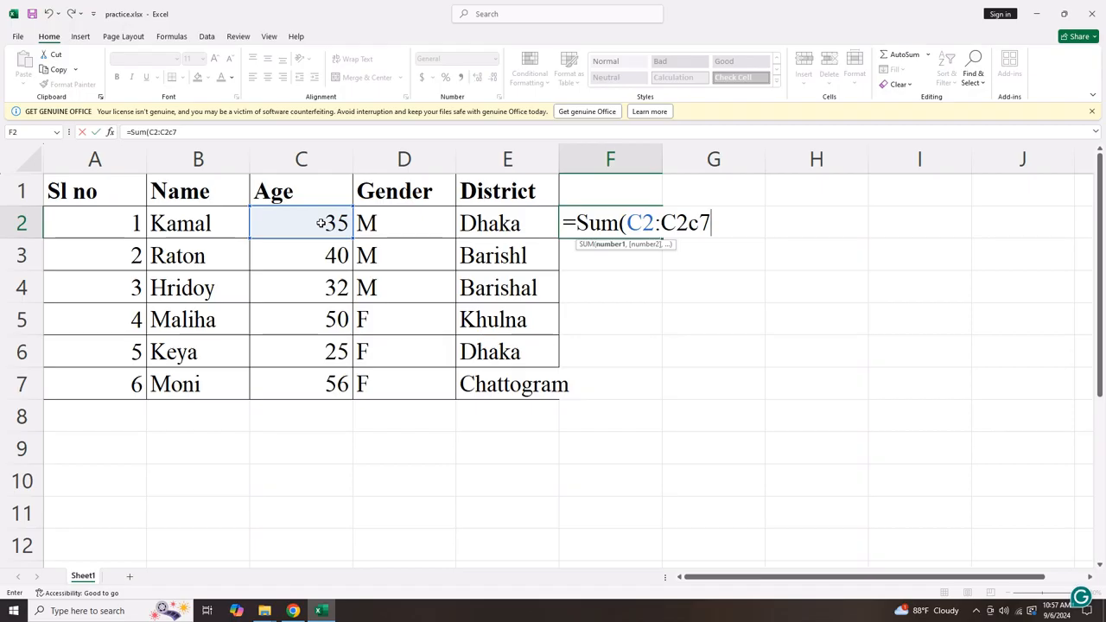
key("BackSpace")
key("BackSpace")
key("BackSpace")
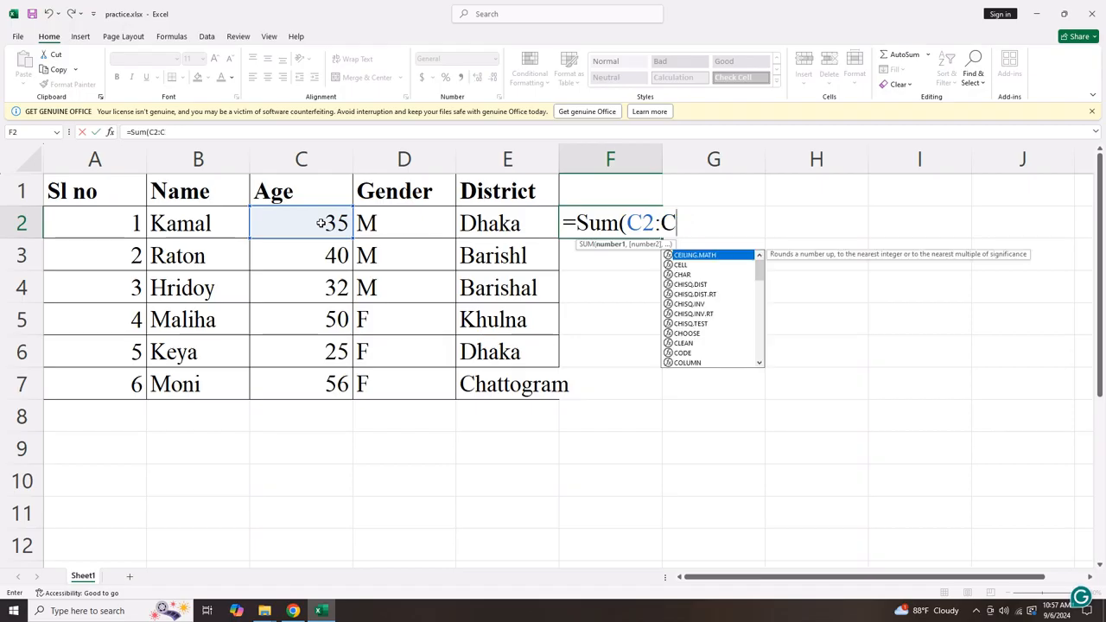
type("7)")
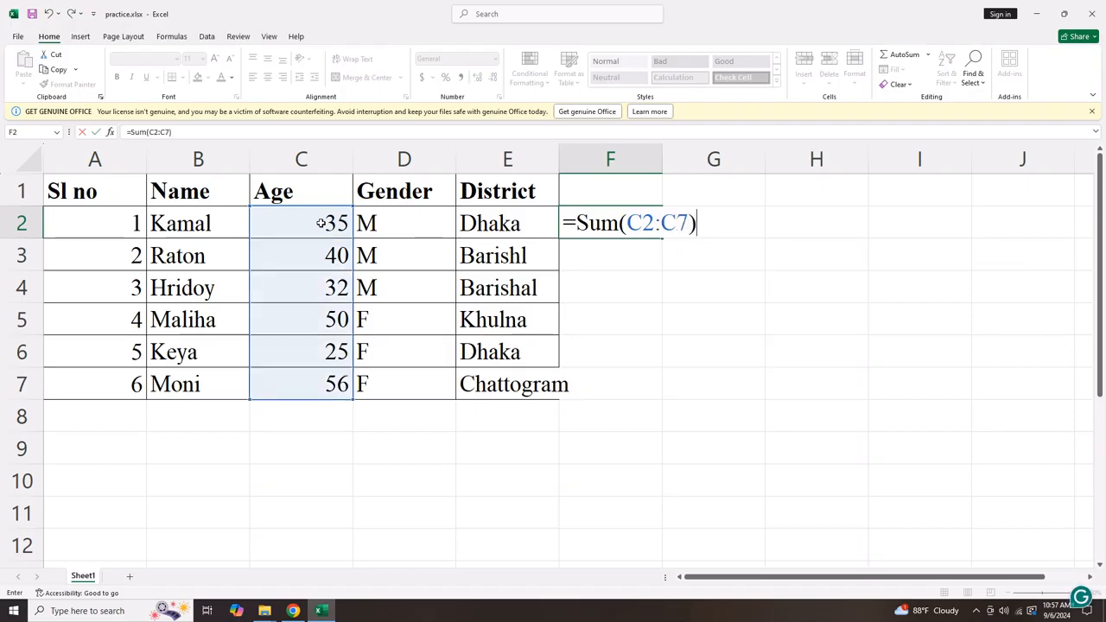
key("Return")
left_click(629, 216)
Add the heading Total in cell F1 above the age sum.
left_click(618, 195)
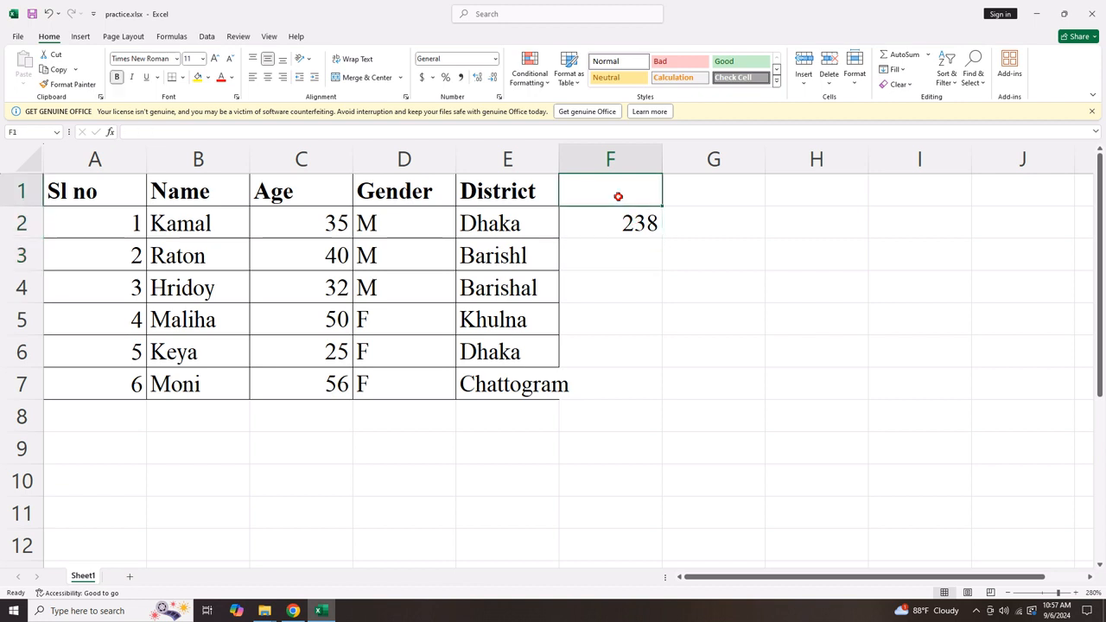
type("Total")
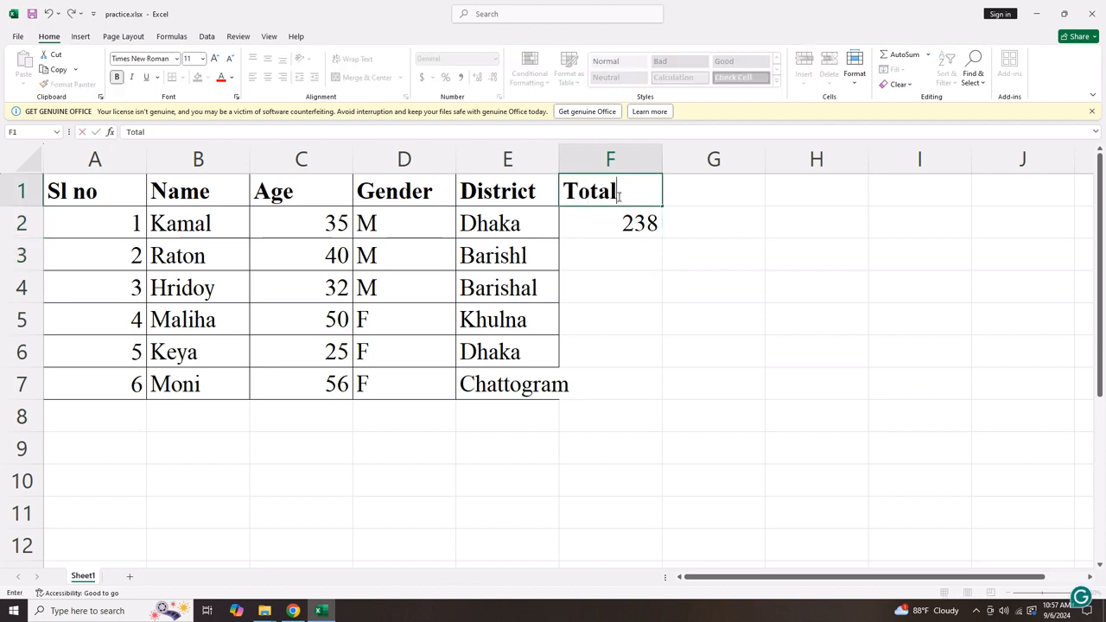
left_click(645, 212)
left_click(692, 184)
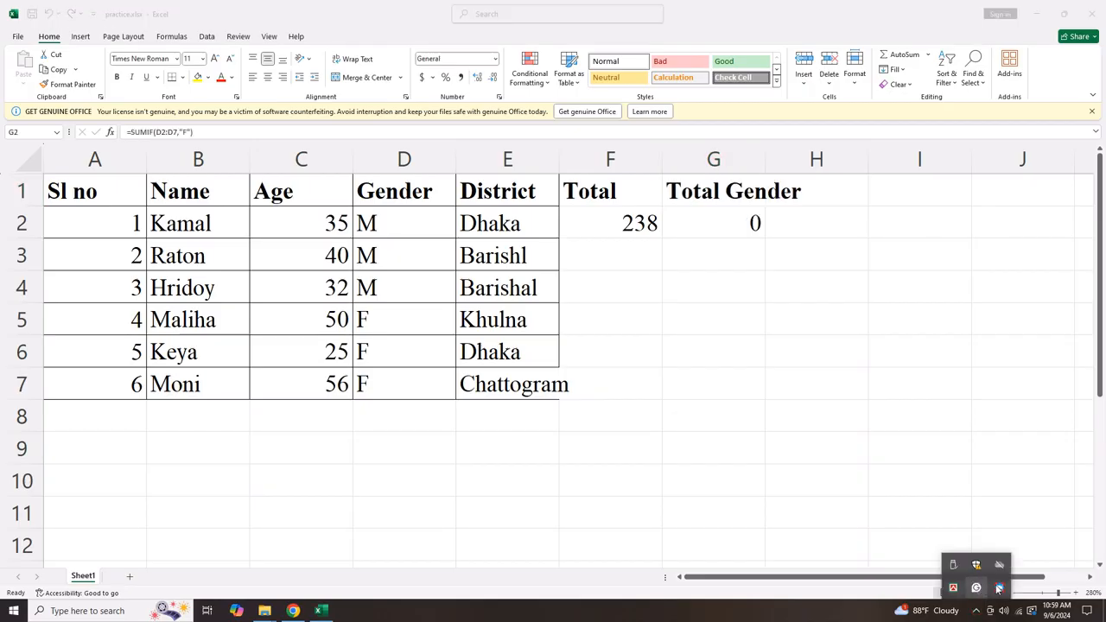
right_click(999, 587)
left_click(1028, 502)
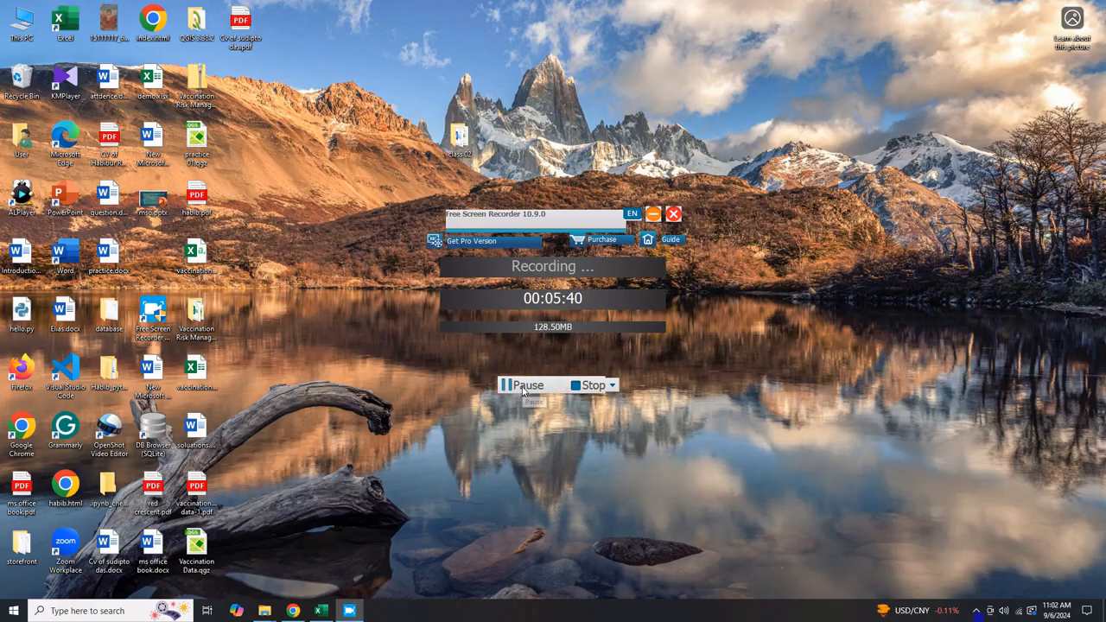
Switch back to practice.xlsx in Excel and enter the heading Gender in cell G1.
left_click(319, 611)
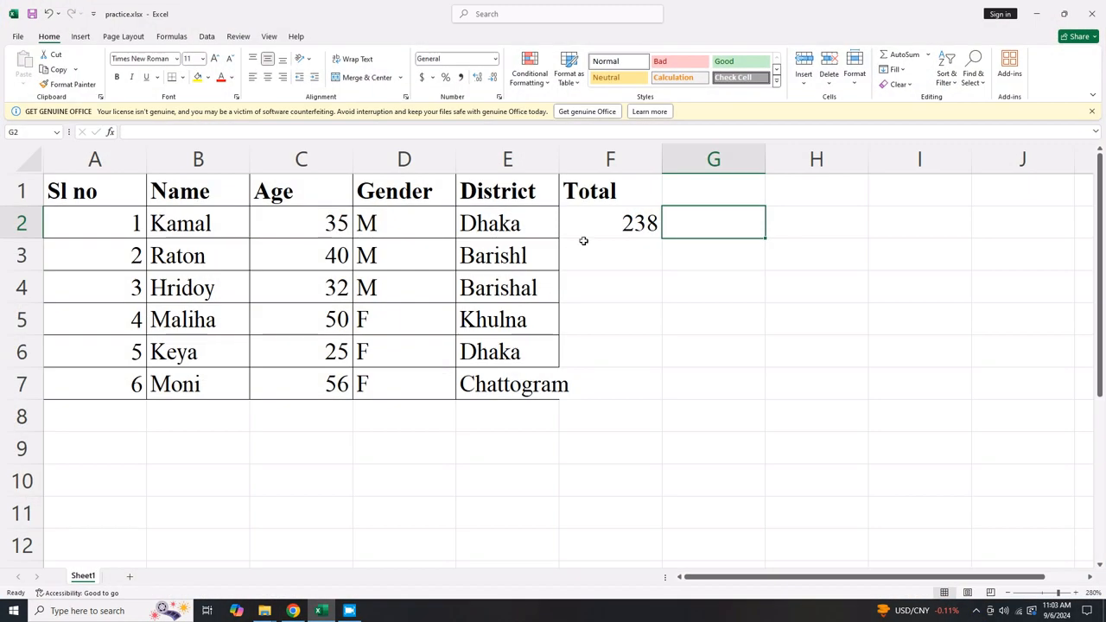
left_click(697, 195)
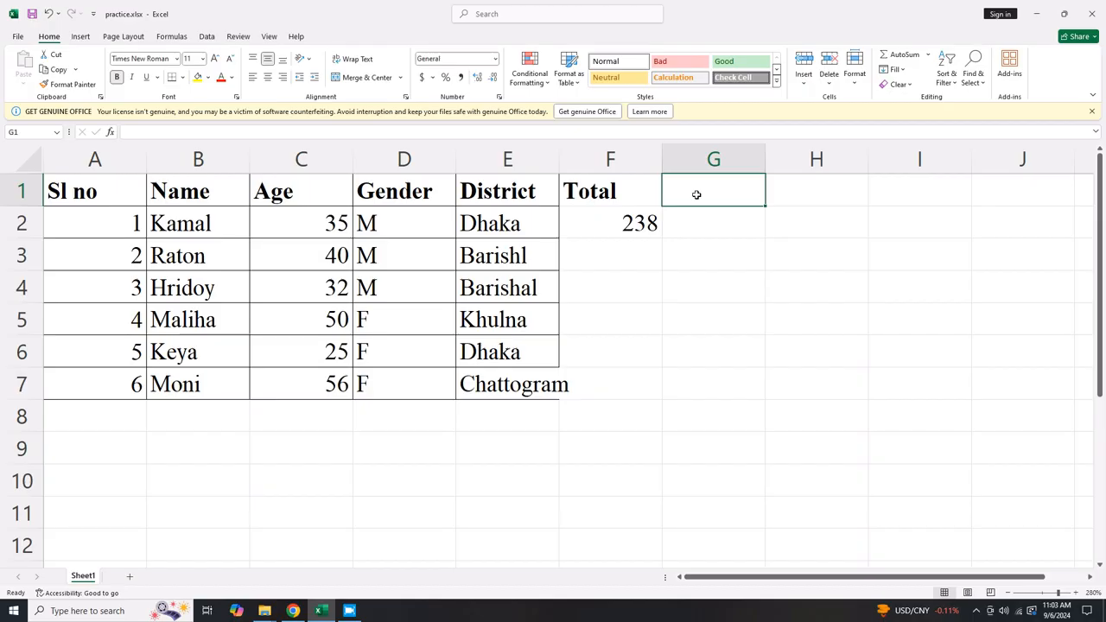
type("Ge")
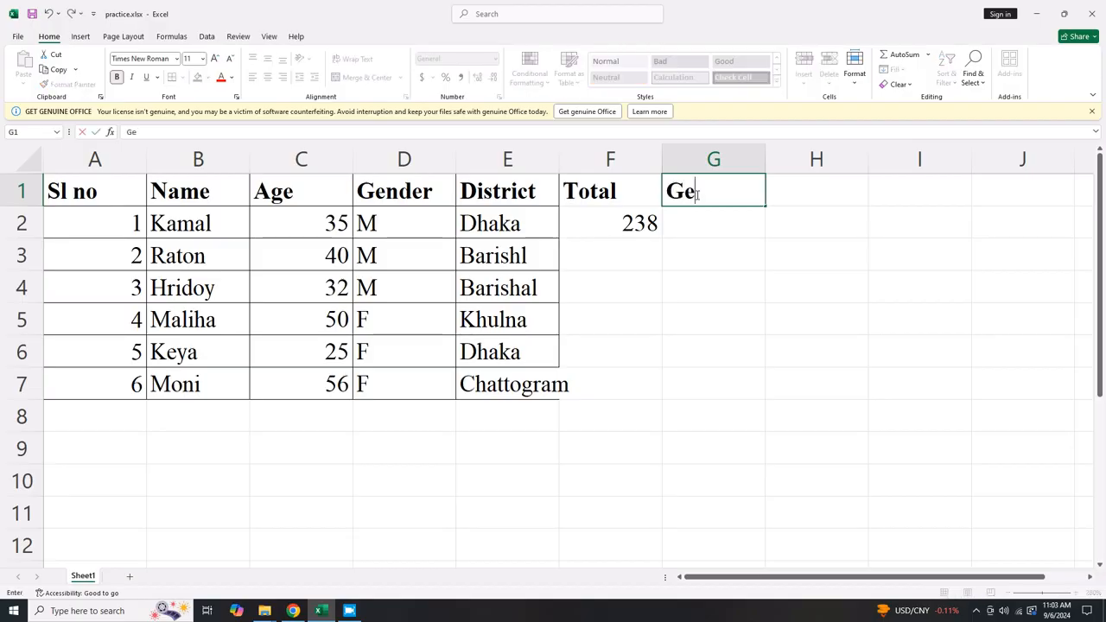
type("nter")
key("BackSpace")
key("BackSpace")
key("BackSpace")
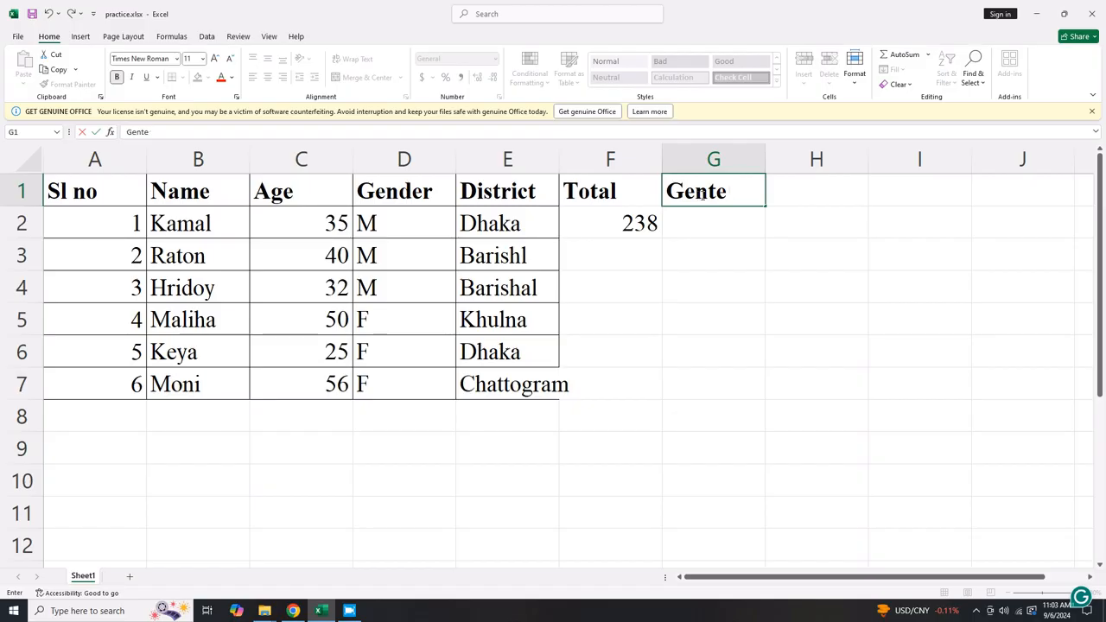
type("der")
key("Return")
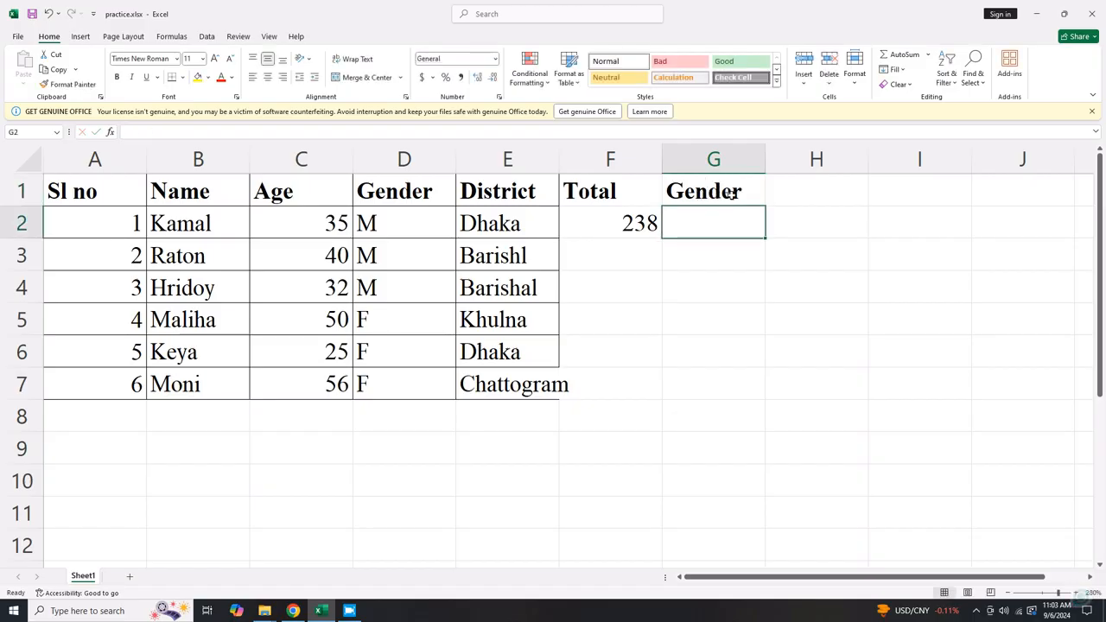
Enter the formula =COUNTIF(D2:D7, "") in cell G2 over the gender entries.
type("=")
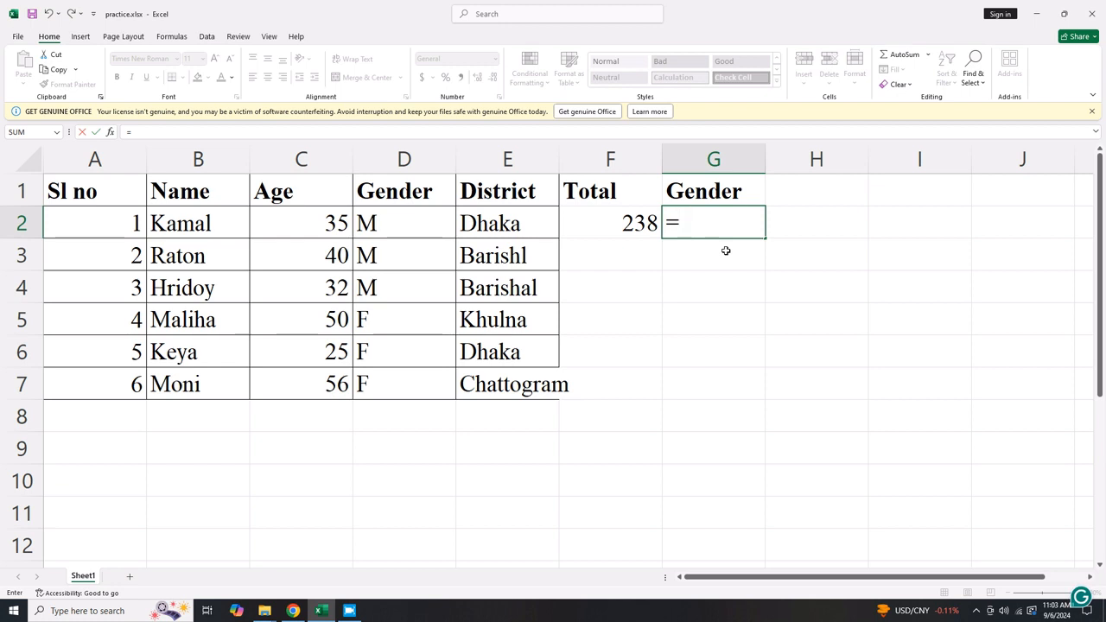
type("co")
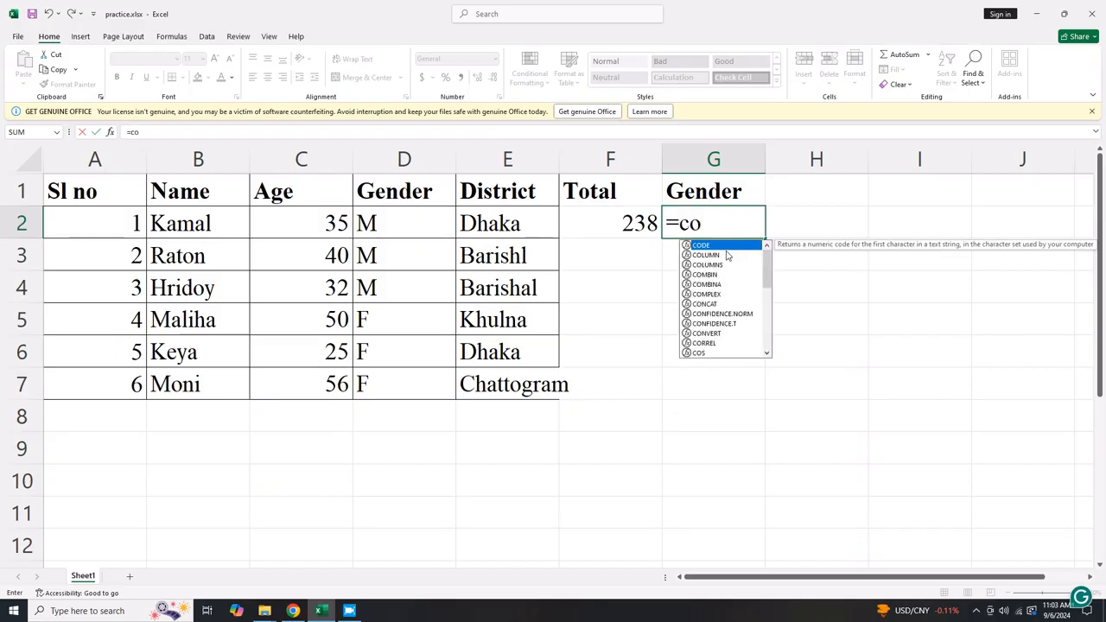
type("untif")
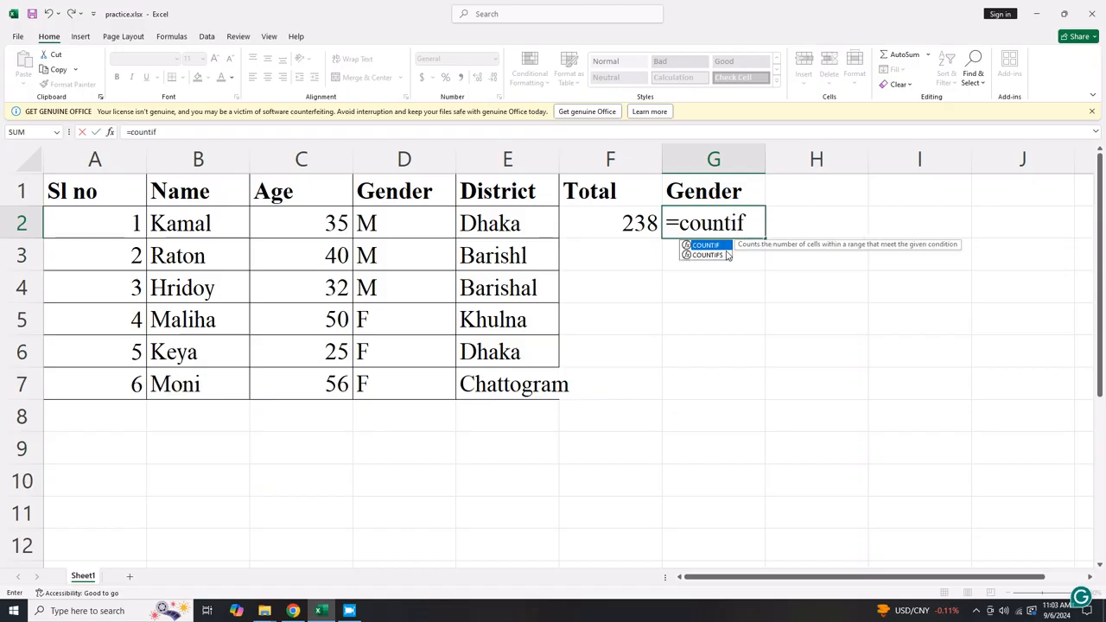
type("(")
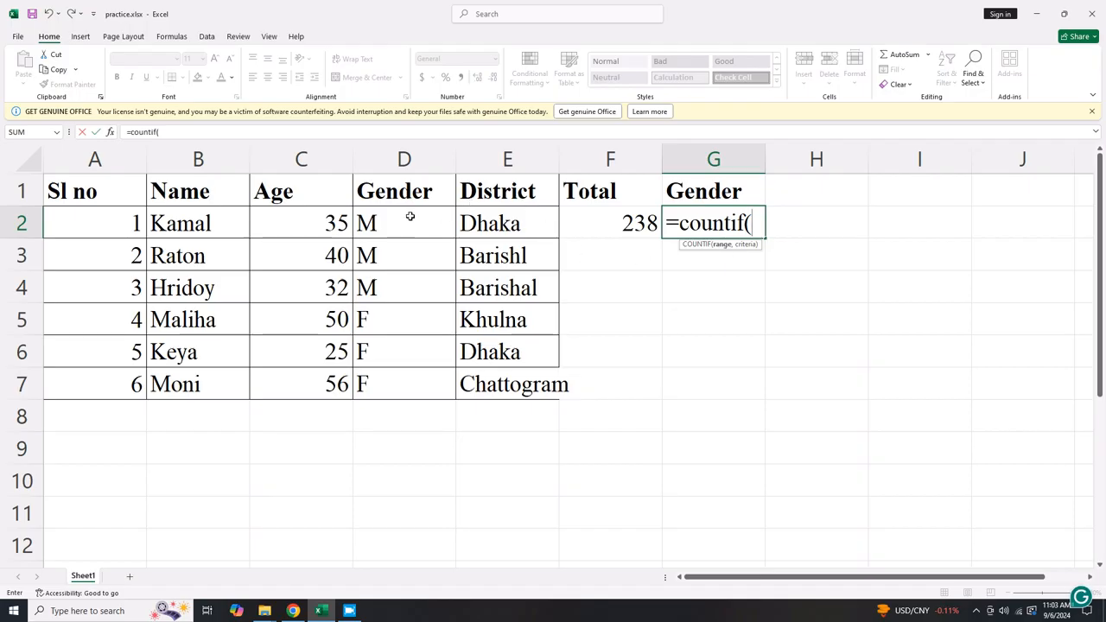
type("d2")
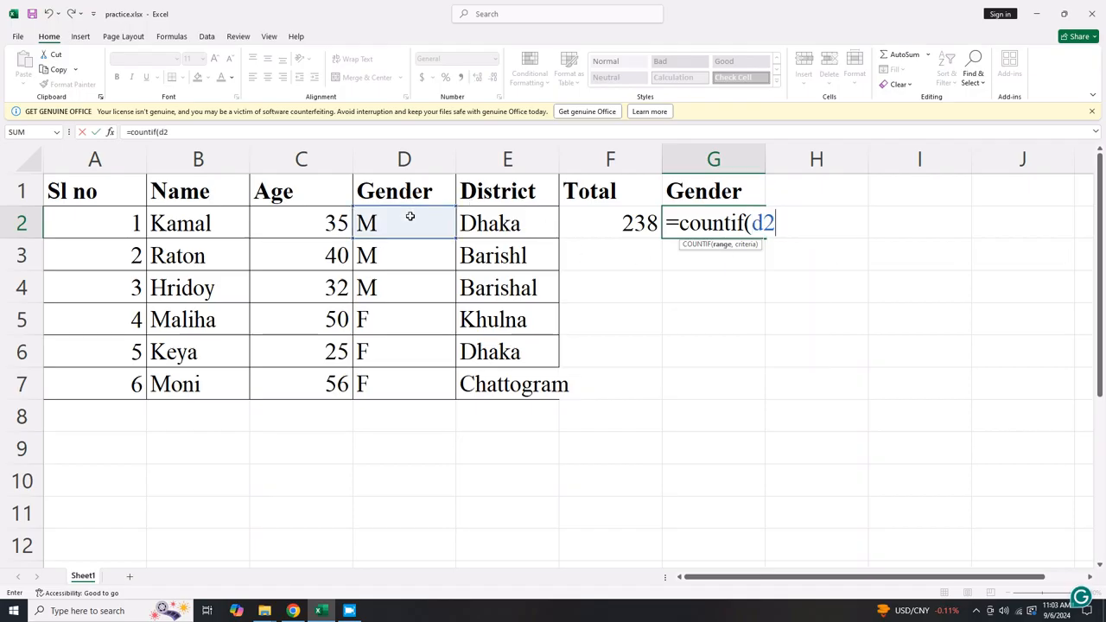
type(":d7")
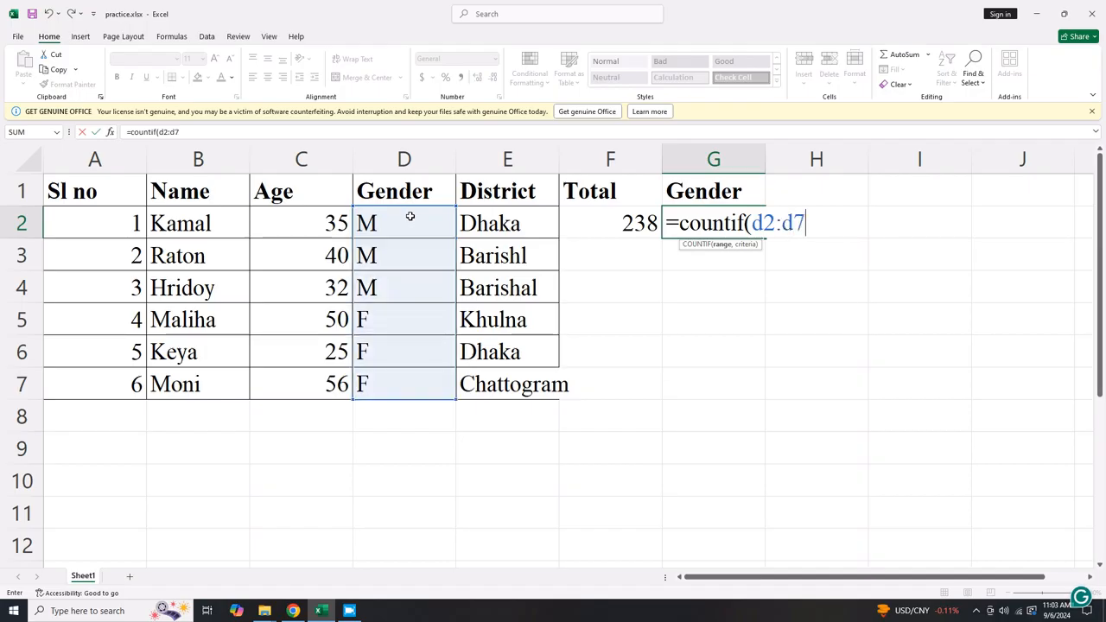
type(", \"")
key("shift+Tab")
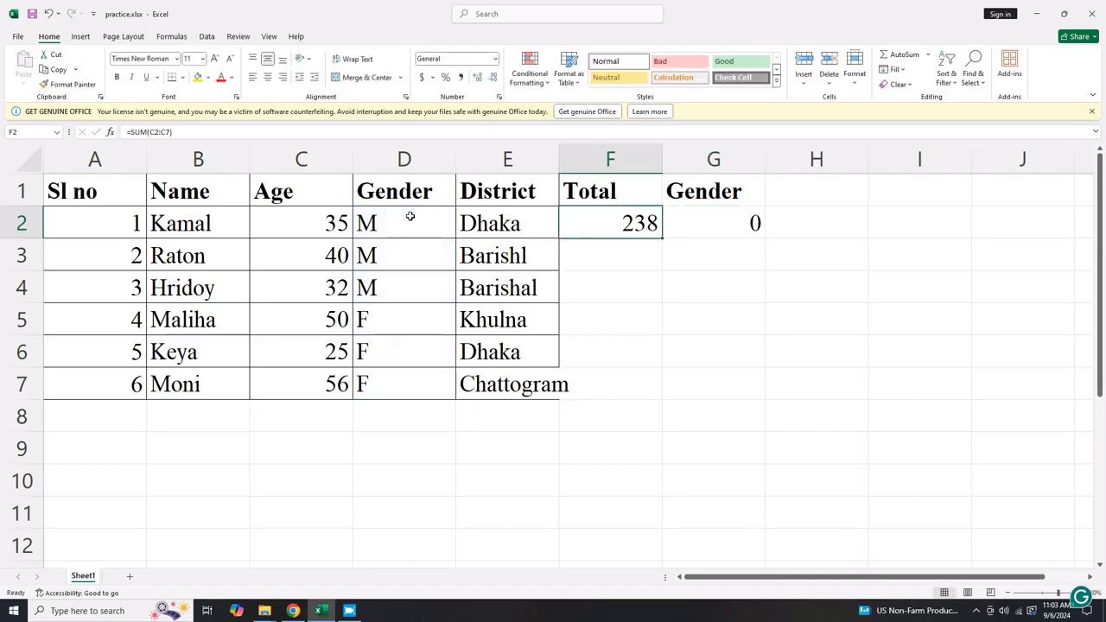
Set the criterion of the COUNTIF formula in G2 to "M" to count the male entries.
left_click(713, 221)
double_click(714, 220)
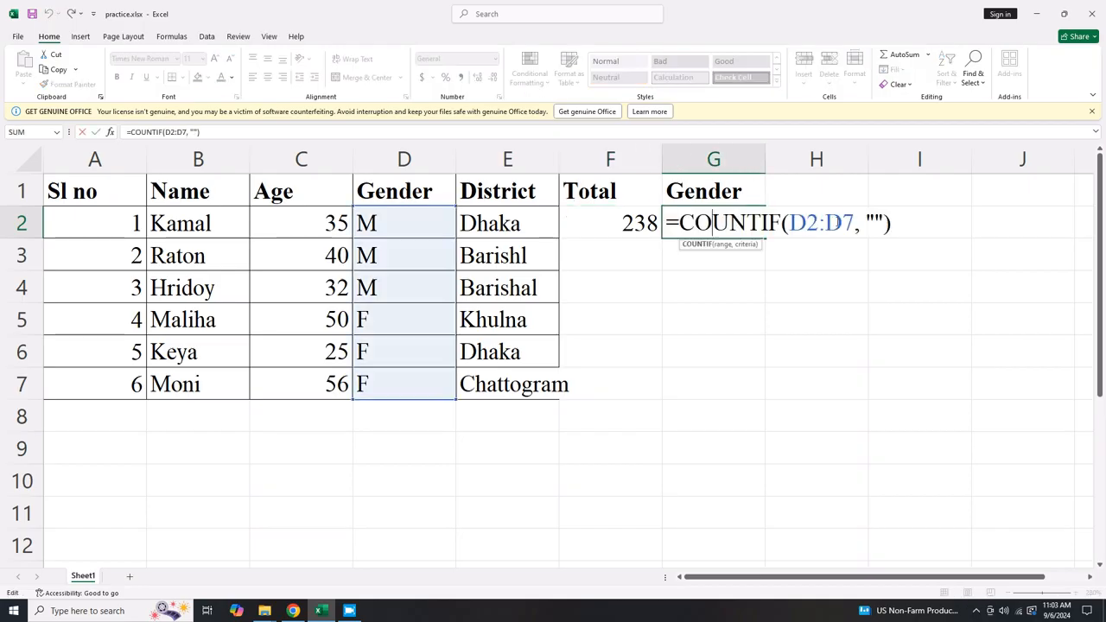
left_click(877, 222)
type("M")
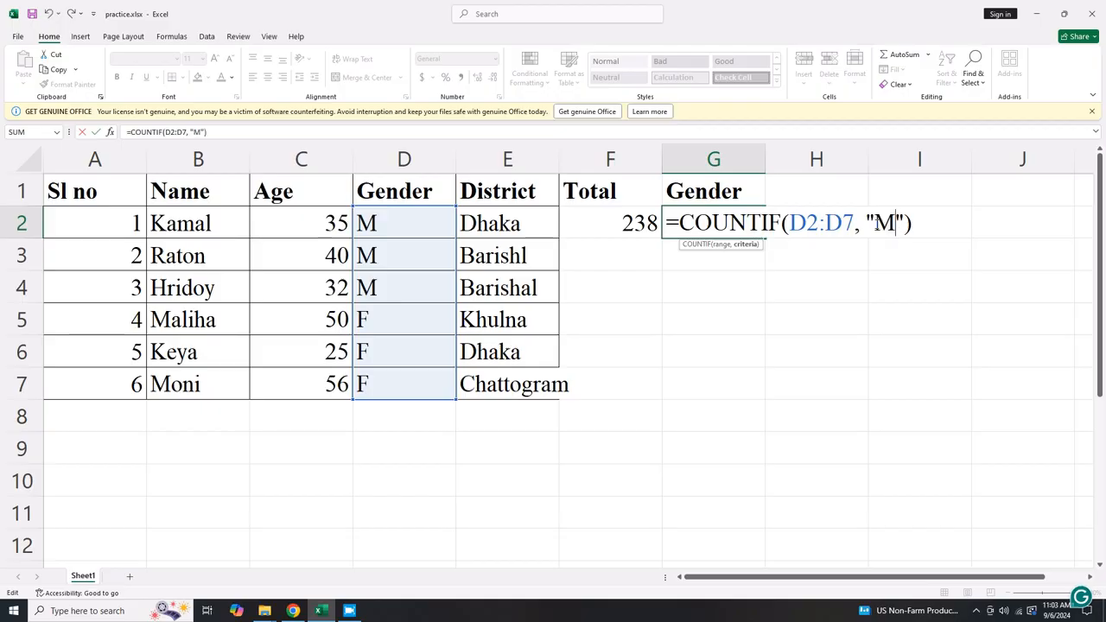
left_click(920, 223)
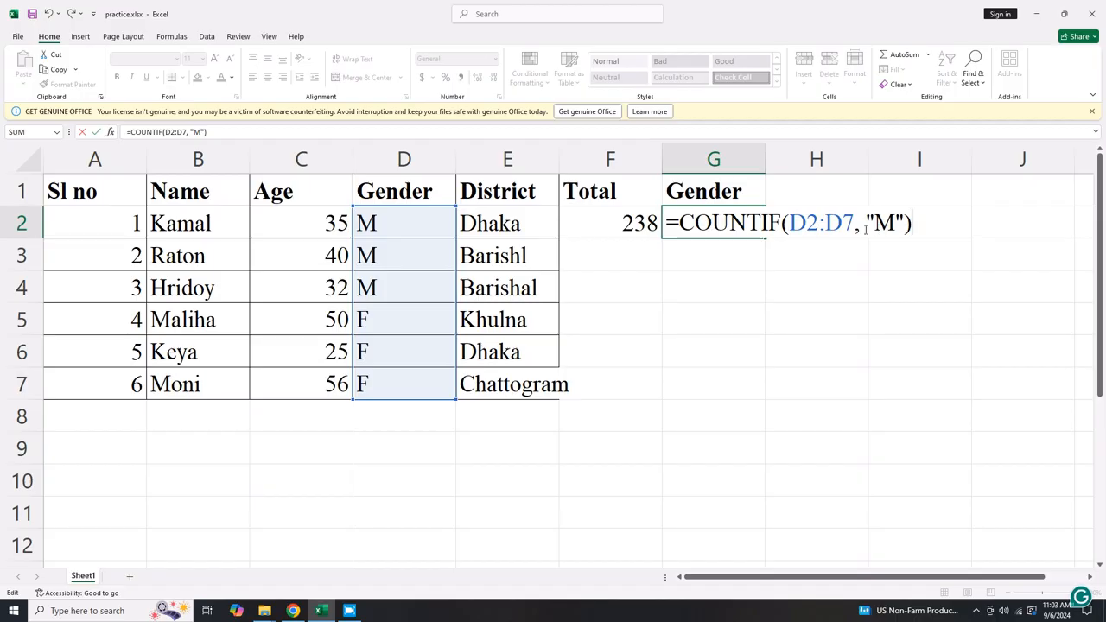
key("Return")
left_click(732, 219)
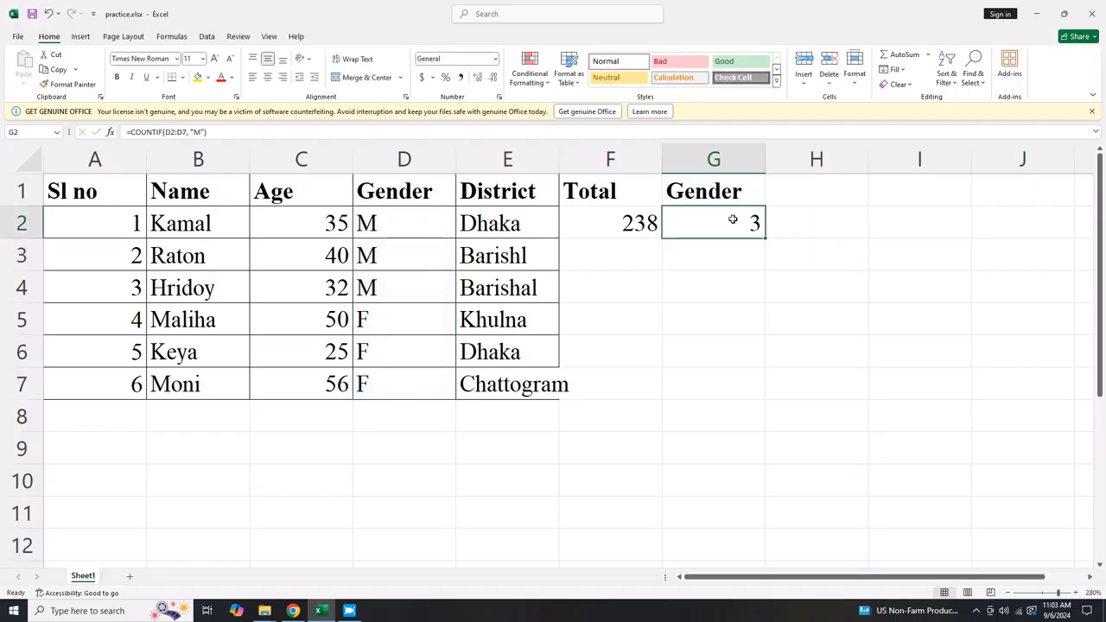
Change the gender in cell D4 to F to test the count formula.
left_click(378, 290)
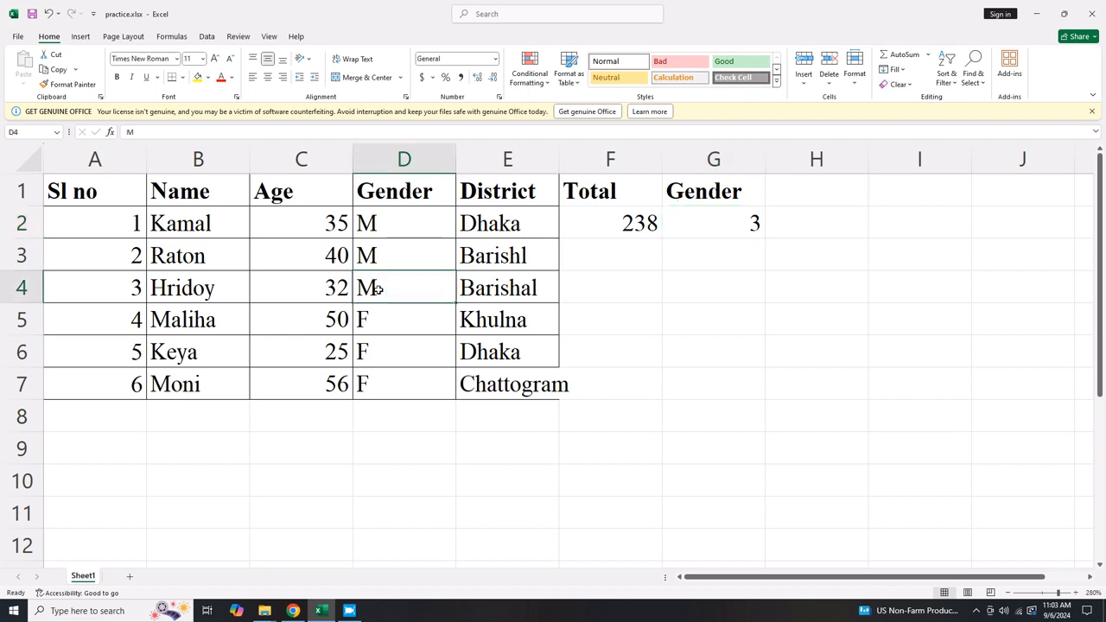
type("F")
key("Return")
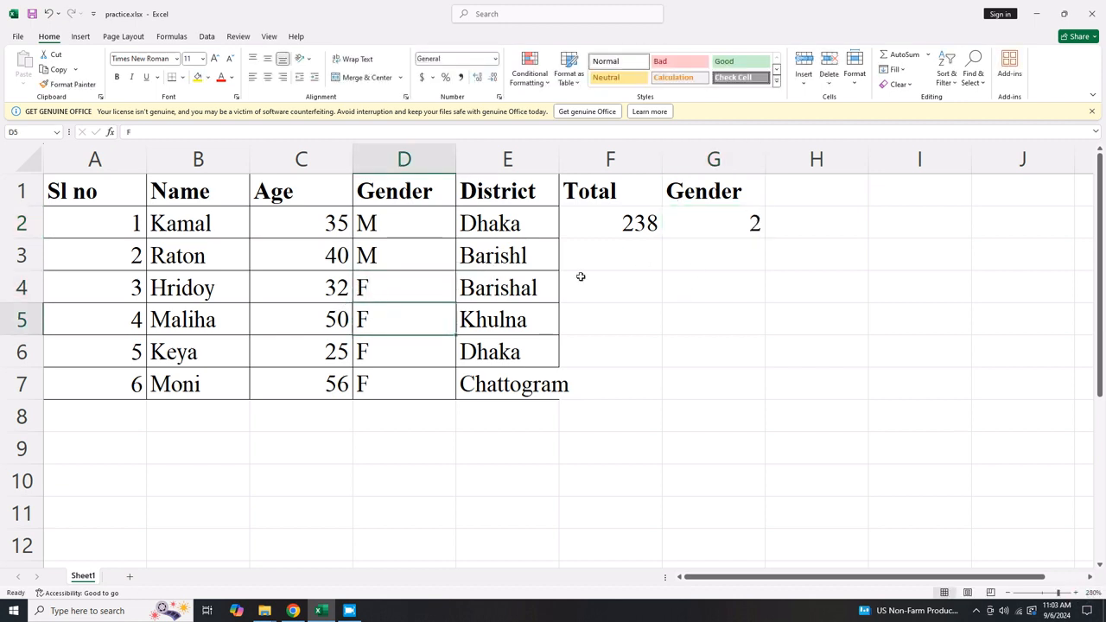
Examine the range and criterion of the COUNTIF formula in G2 against the edited gender entry in D4.
left_click(403, 288)
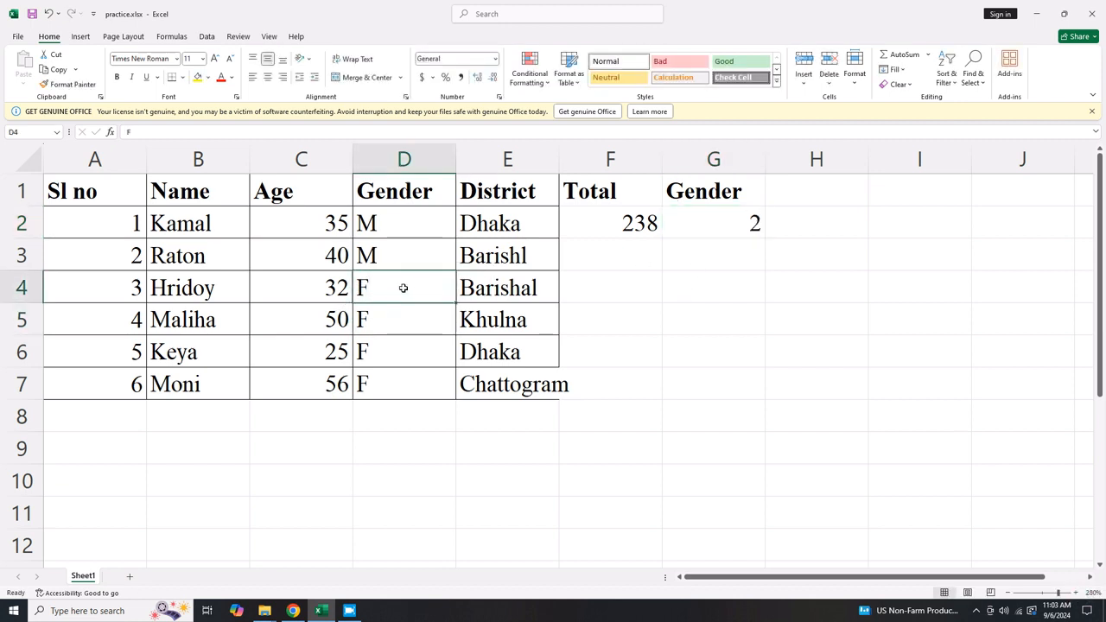
double_click(702, 225)
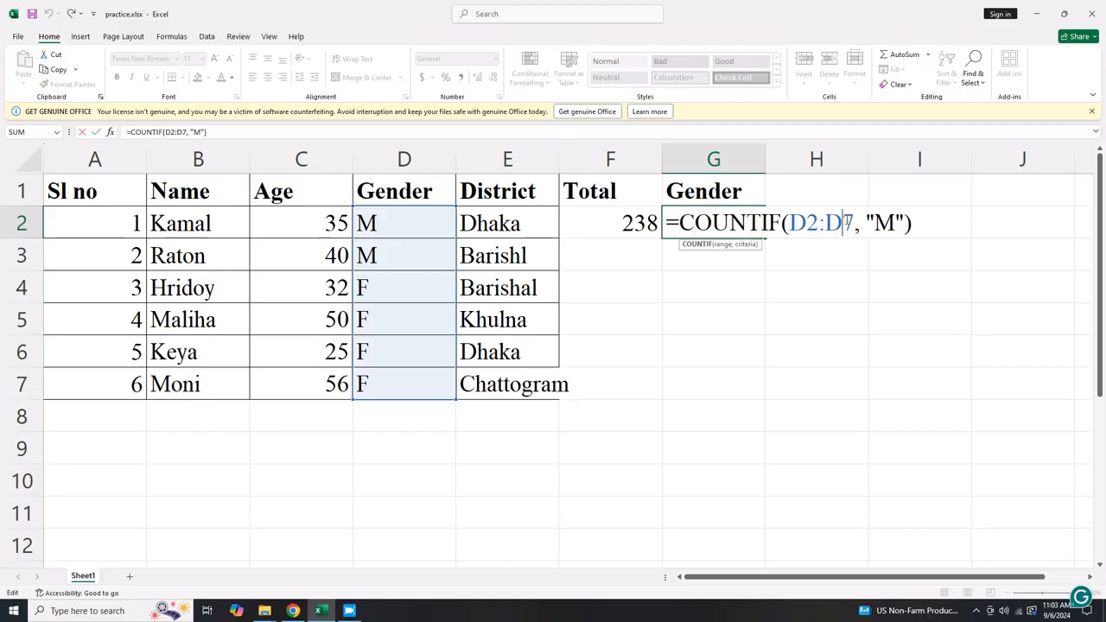
left_click_drag(854, 222, 789, 223)
left_click(886, 223)
left_click(890, 223)
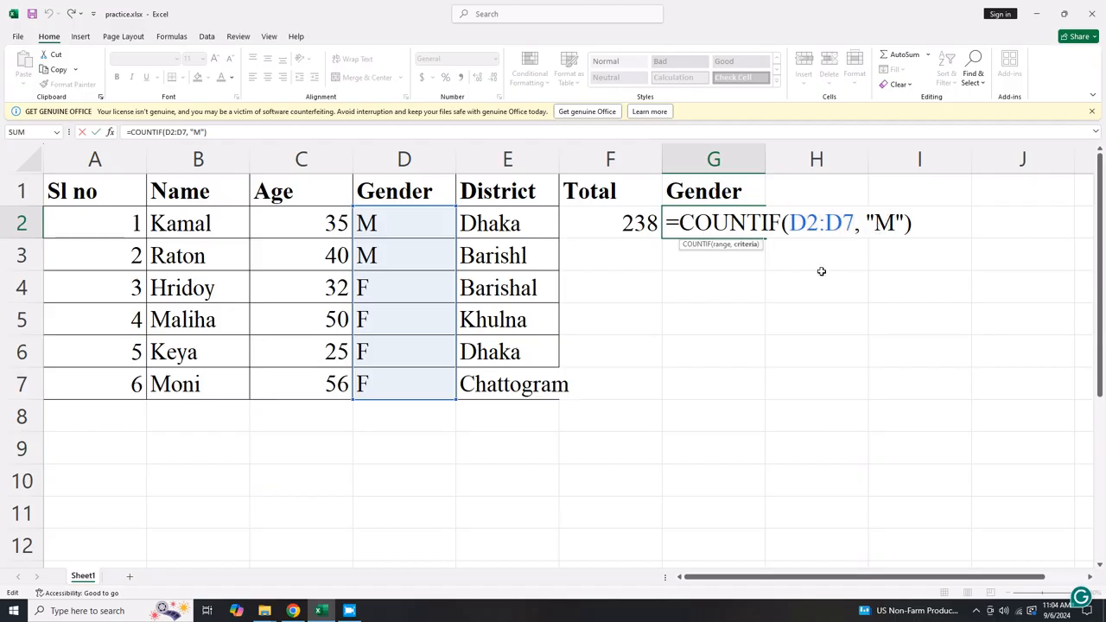
key("Return")
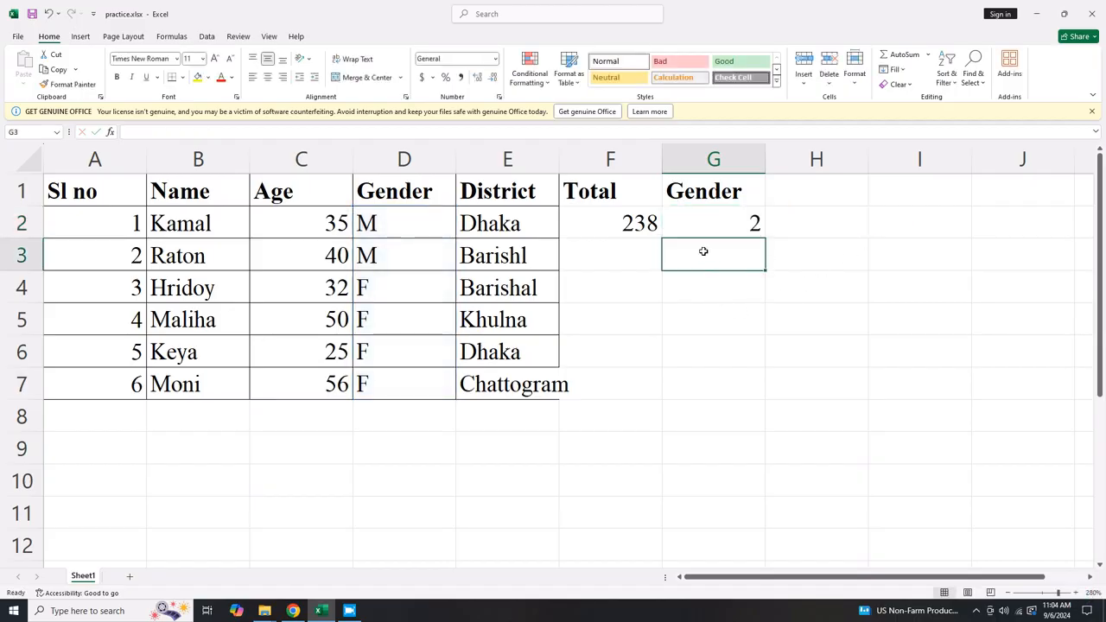
left_click(704, 221)
Enter the formula =COUNTIF(D2:D7, "F") in cell G3 to count the female entries.
left_click(696, 257)
type("=cou")
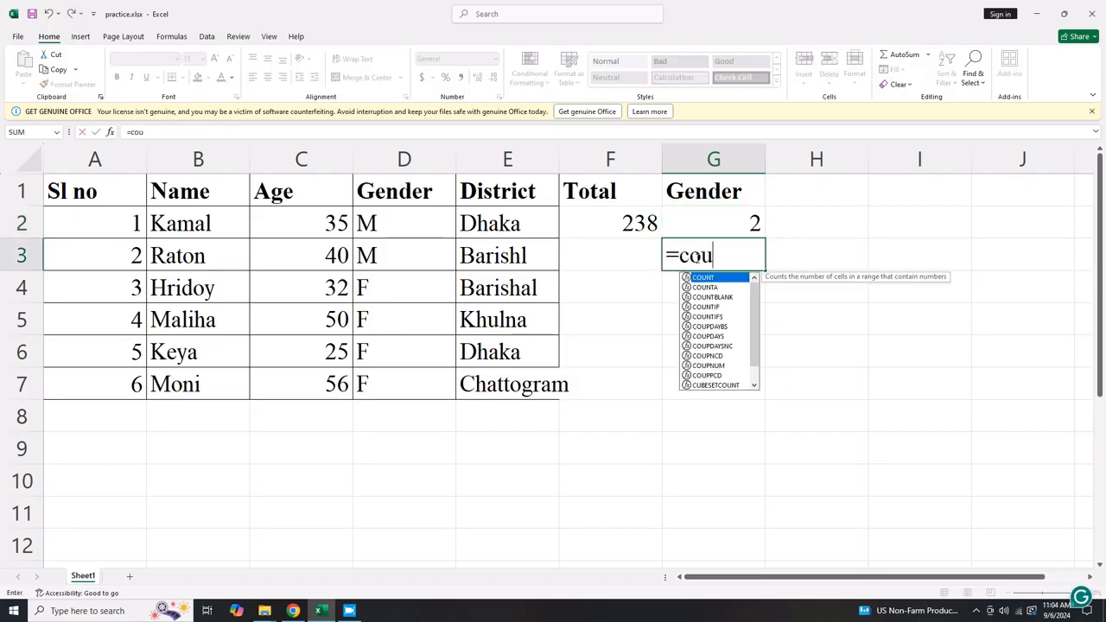
type("nti")
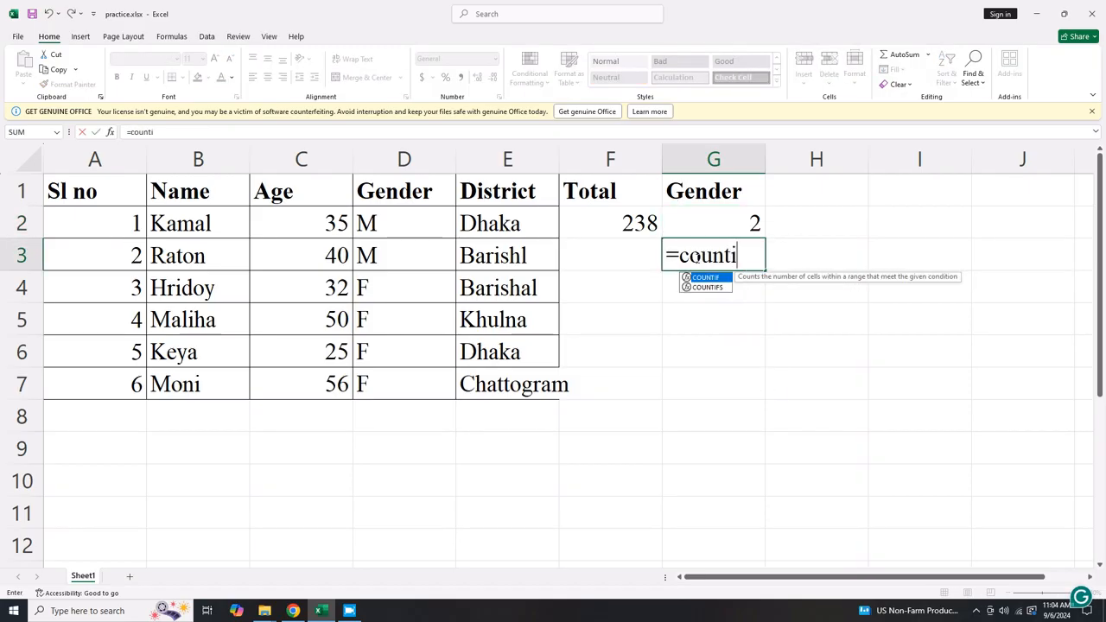
type("f(")
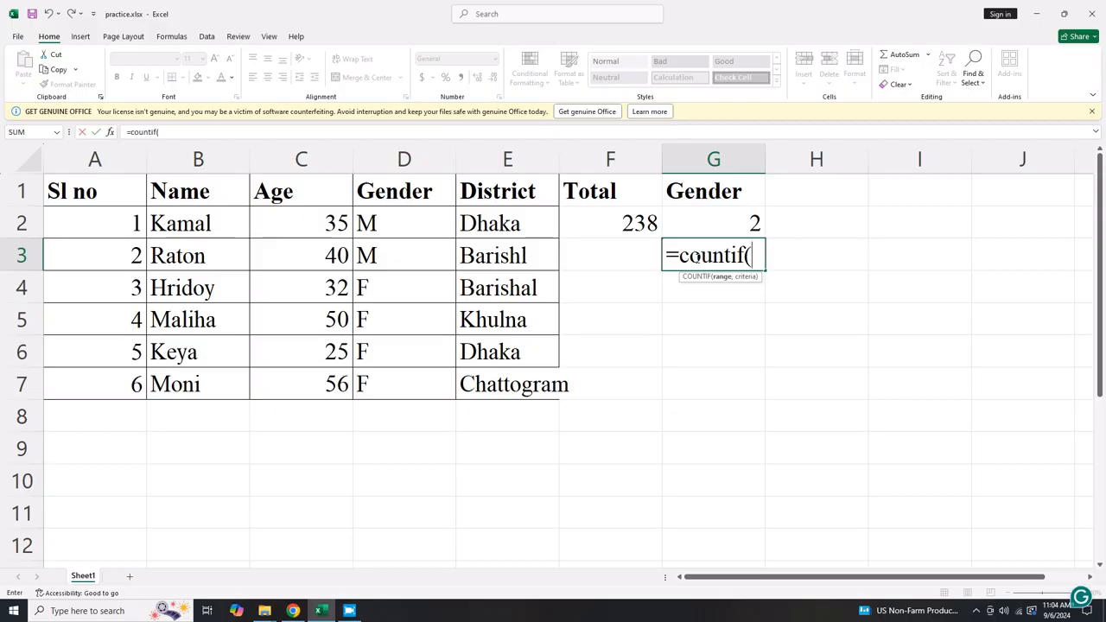
type("d")
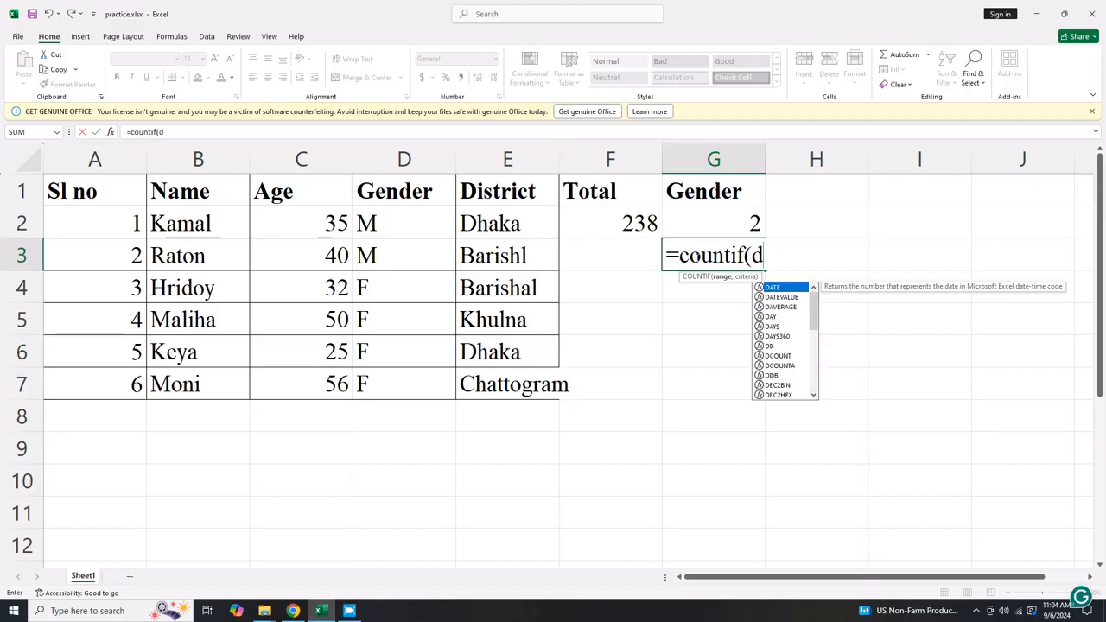
type("2:d")
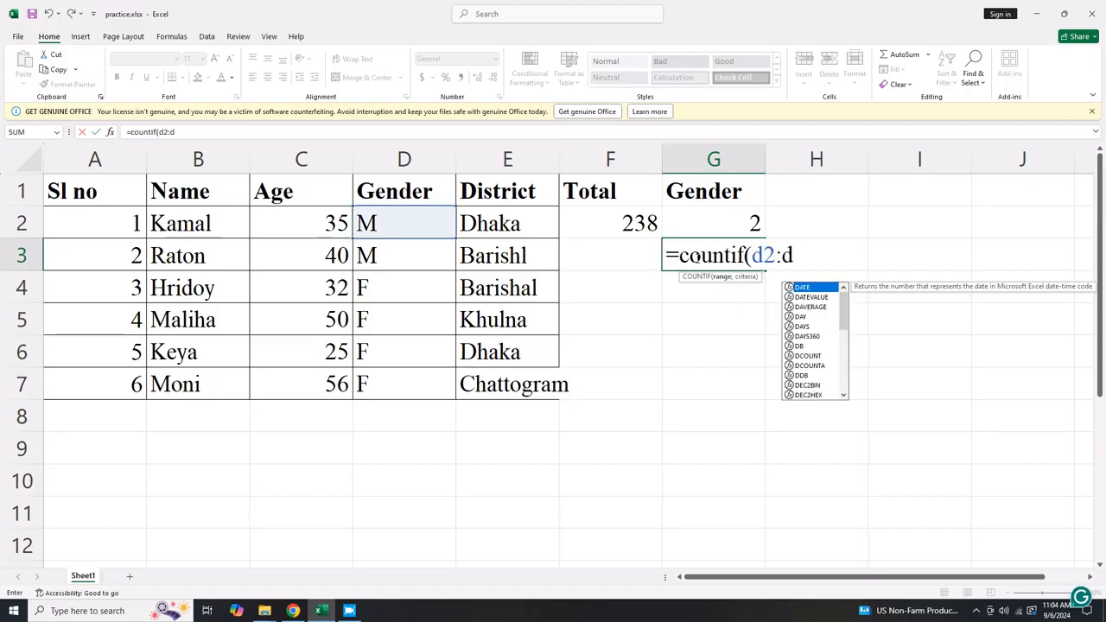
type("7")
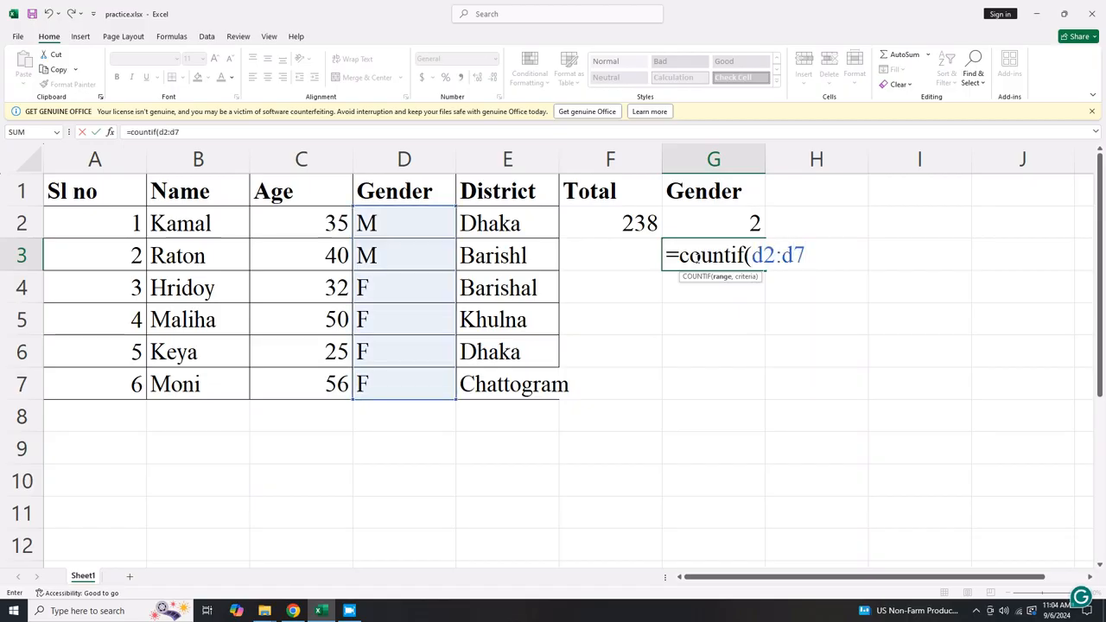
type(", \"F\")")
key("Return")
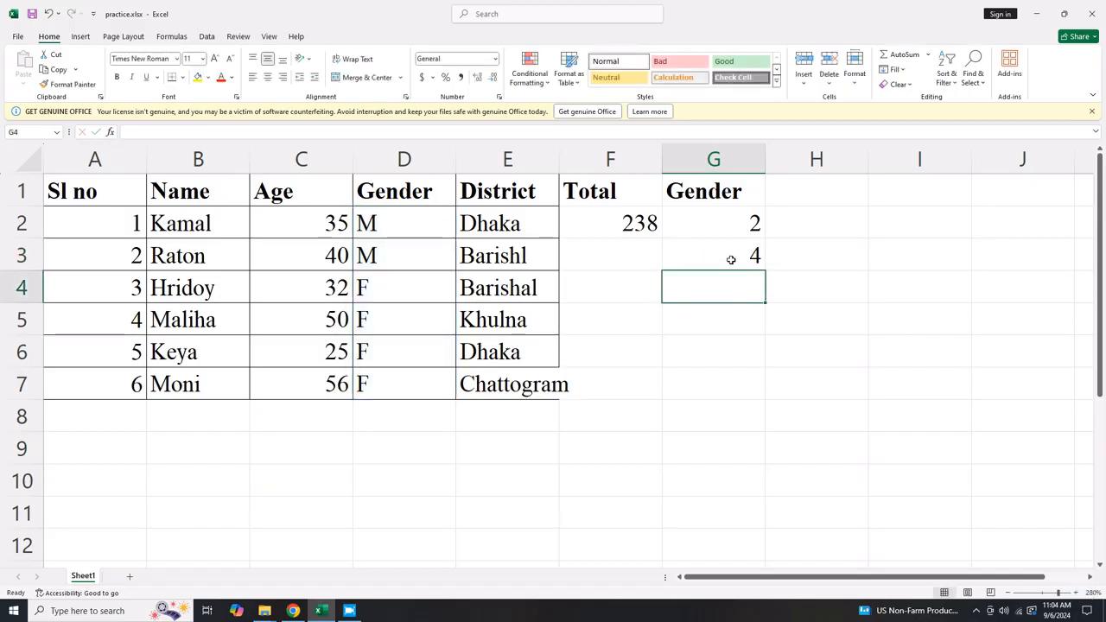
left_click(730, 259)
left_click(732, 286)
left_click(725, 249)
left_click(719, 226)
left_click(717, 249)
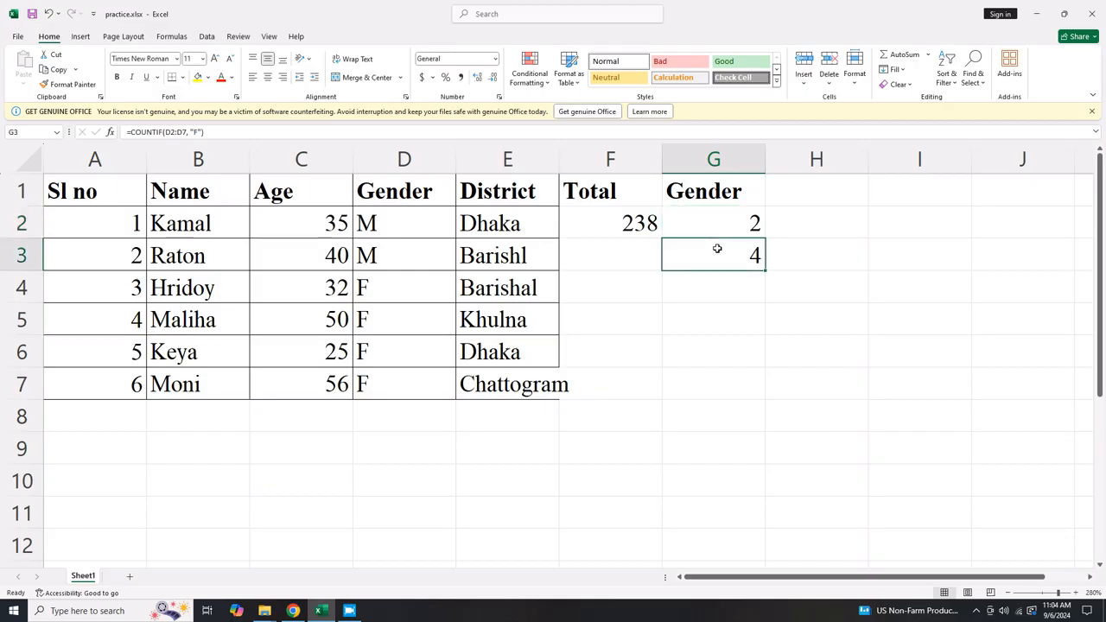
left_click(349, 610)
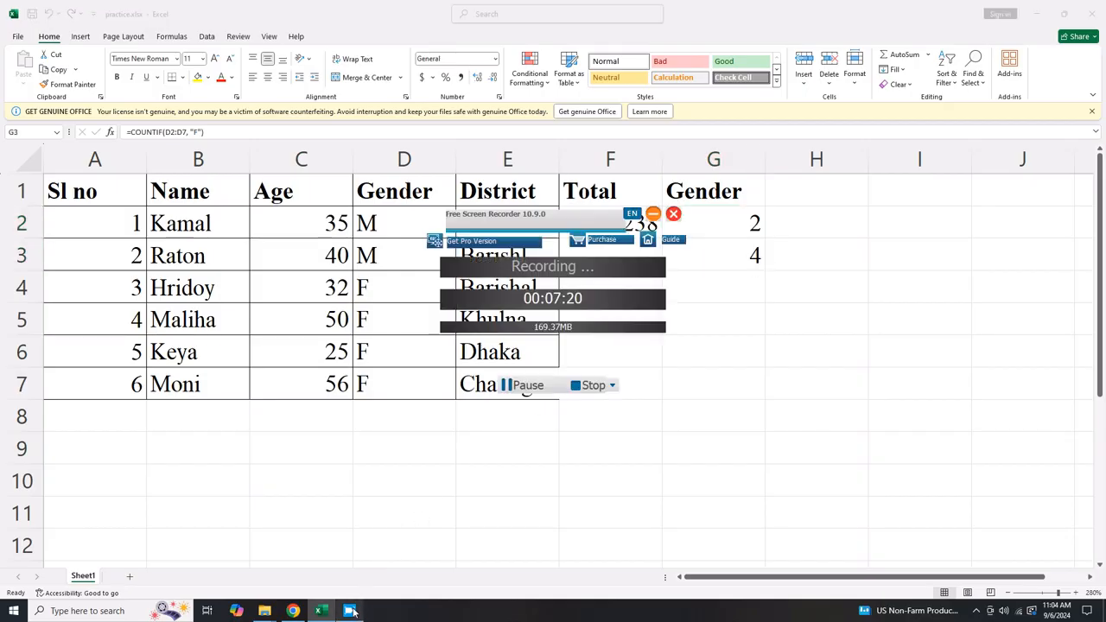